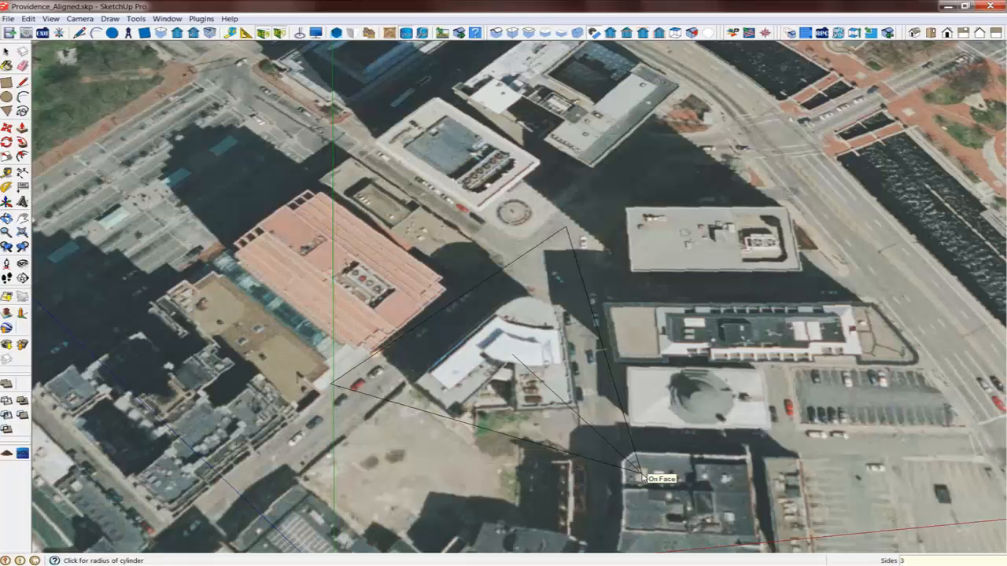
Draw a three-sided volume over the site near the image centre and push its top face up about 36 ft
left_click(752, 521)
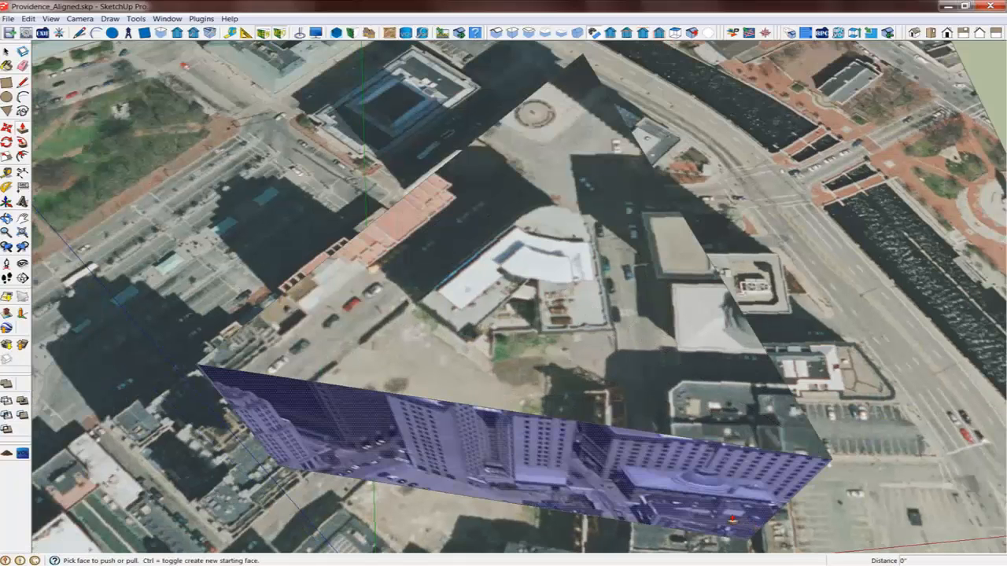
middle_click_drag(732, 519, 579, 211)
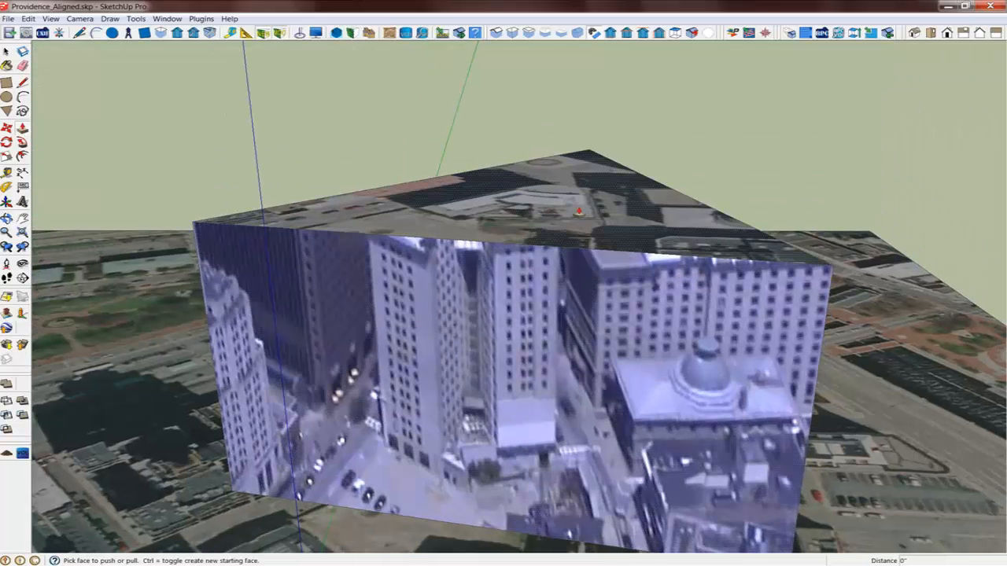
left_click_drag(574, 214, 574, 177)
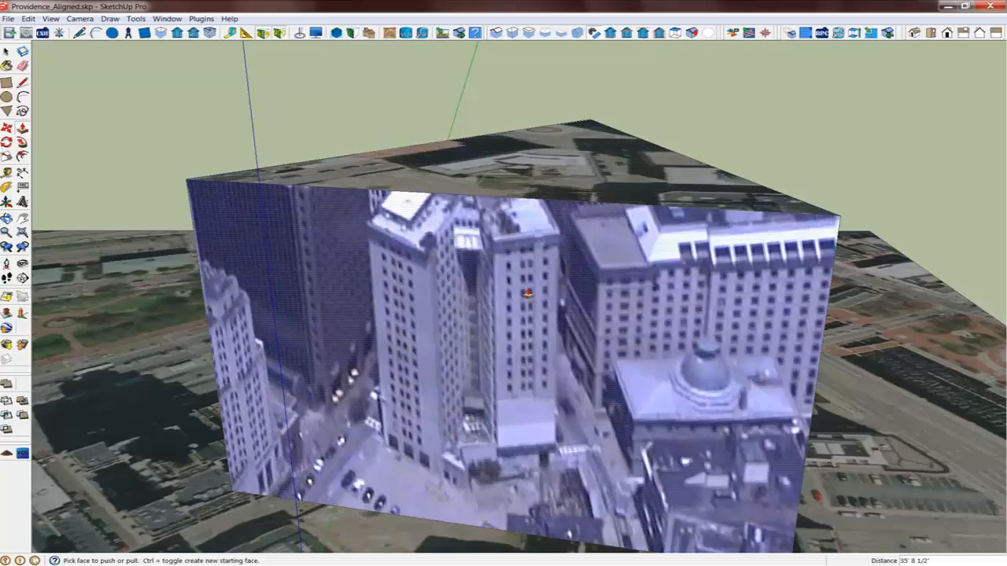
Orbit and zoom around the model to examine the oblique images arranged around the volume
scroll(526, 300, "down", 3)
middle_click_drag(526, 299, 547, 368)
scroll(464, 305, "down", 10)
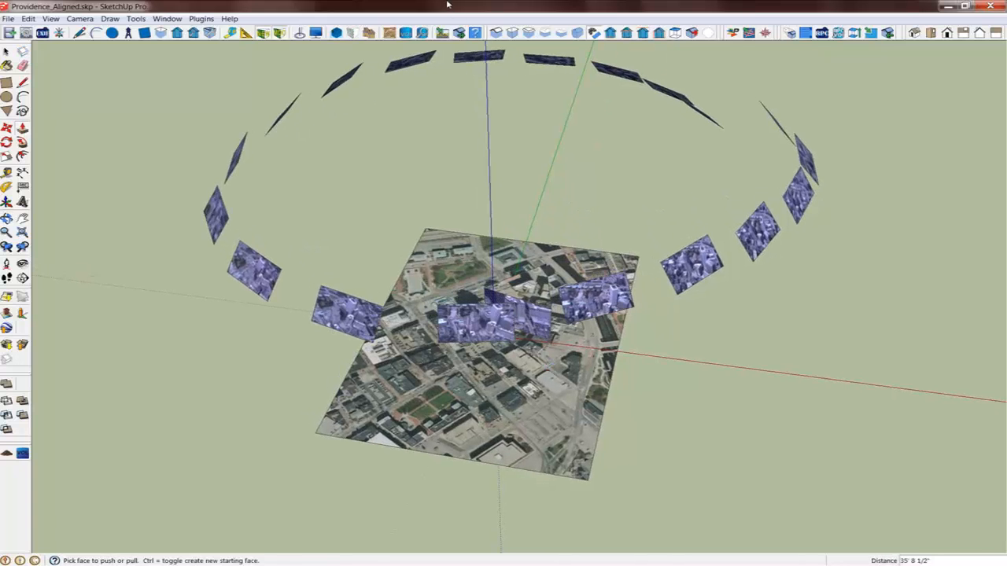
left_click(422, 34)
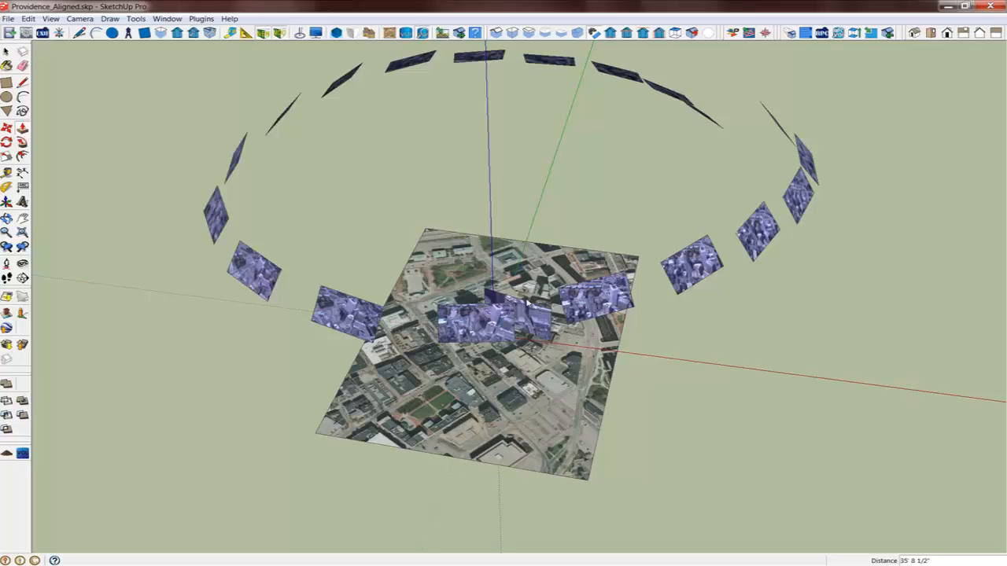
middle_click_drag(537, 332, 577, 223)
key("p")
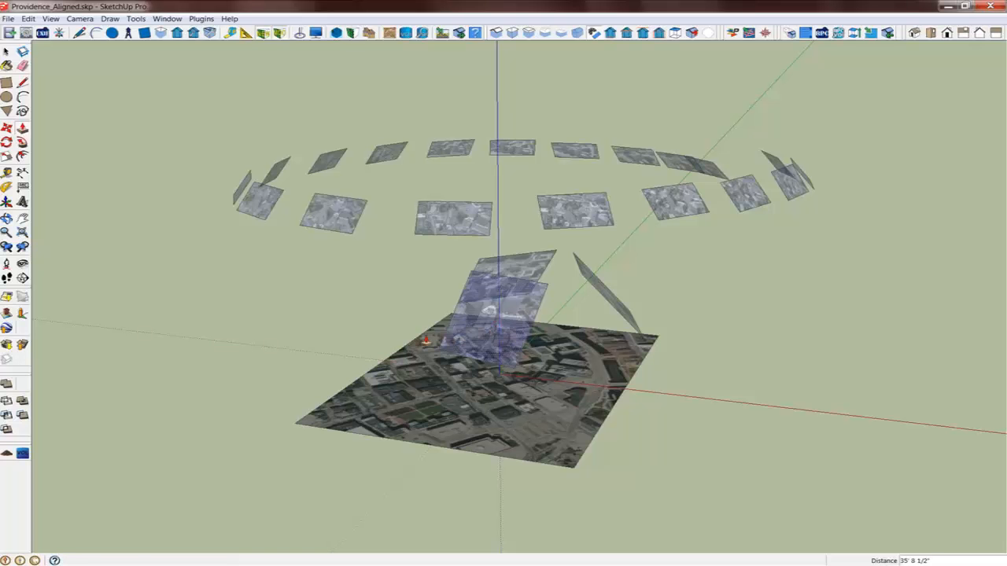
middle_click_drag(411, 343, 583, 366)
scroll(551, 335, "up", 6)
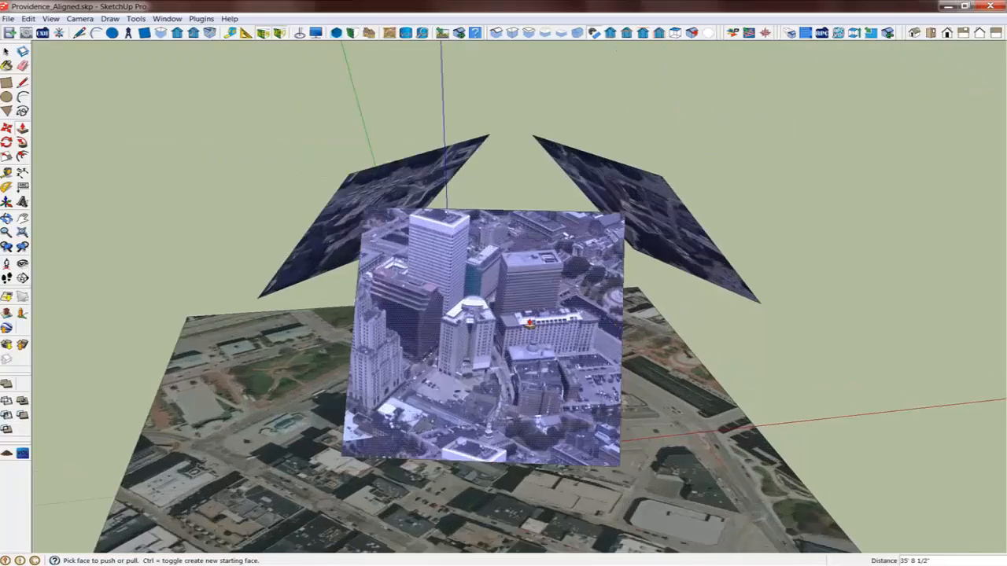
middle_click_drag(529, 323, 975, 338)
mouse_move(456, 341)
middle_mouse_down()
mouse_move(724, 350)
mouse_move(460, 323)
middle_mouse_up()
middle_click_drag(865, 372, 441, 343)
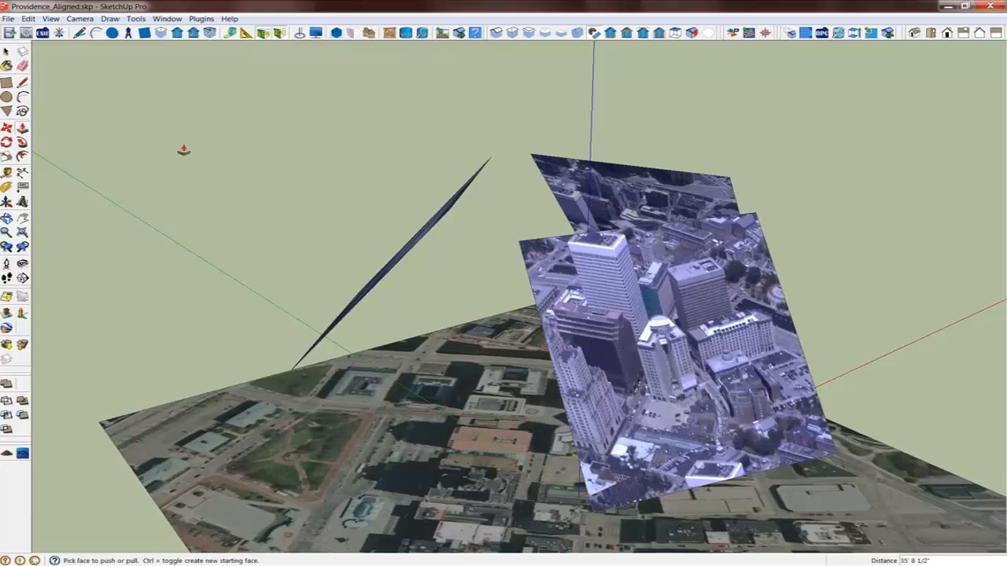
Start a new model without saving changes to Providence_Aligned.skp
left_click(81, 33)
middle_click_drag(633, 303, 720, 285)
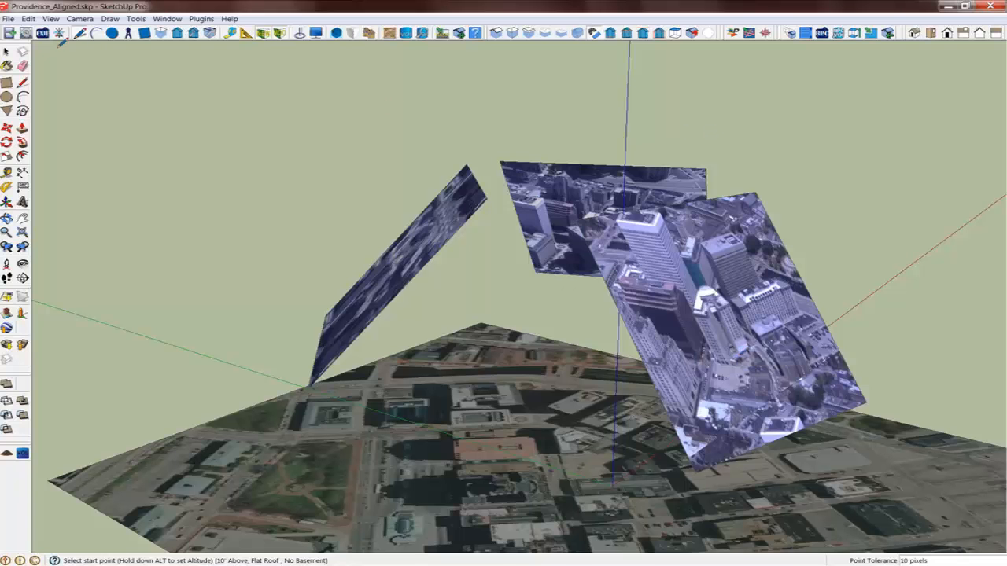
left_click(8, 19)
left_click(24, 31)
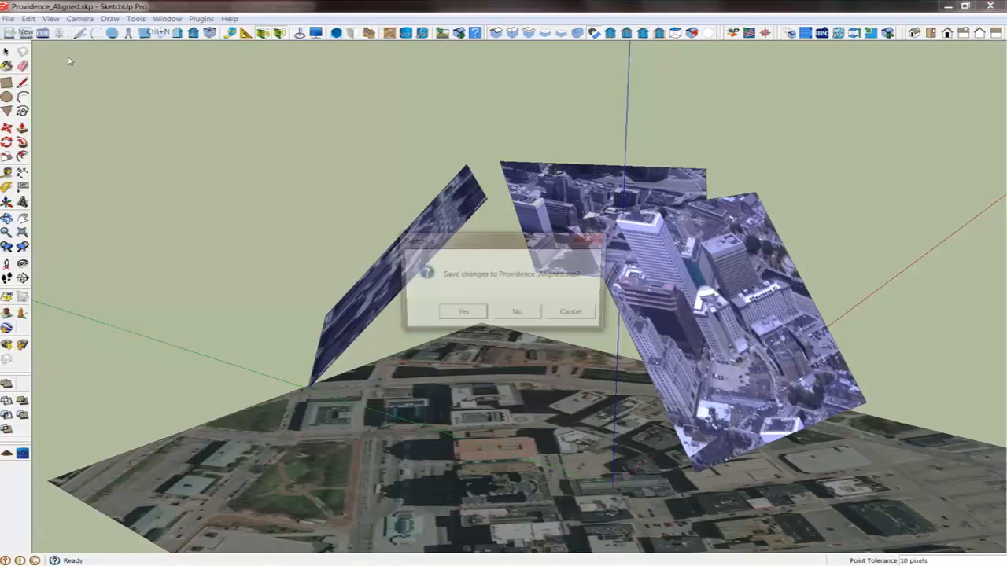
left_click(518, 314)
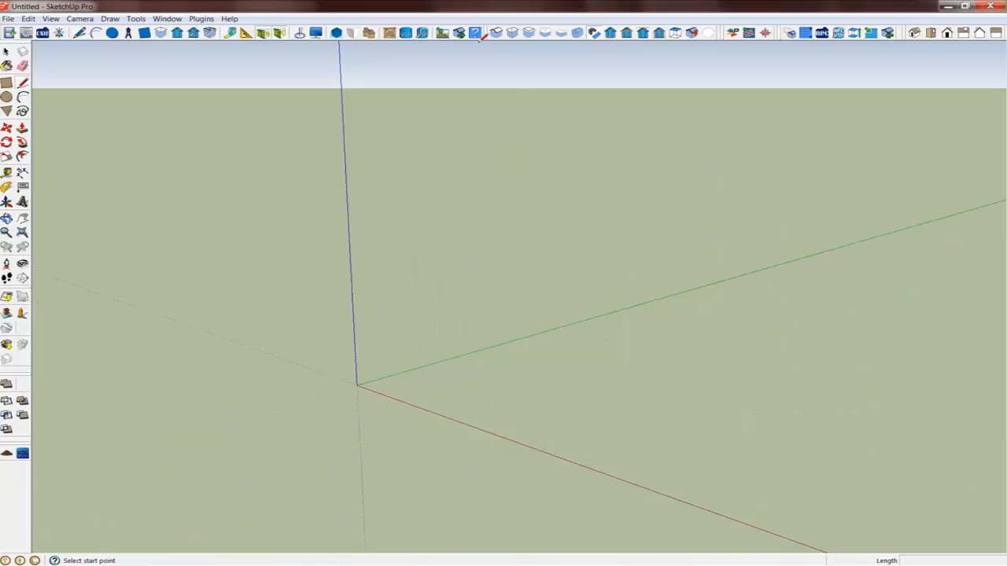
Import the nadir image 10jan19131046_YIQfusion.ntf from the Rio_3 folder without a DEM, geolocated by image parameters
left_click(441, 32)
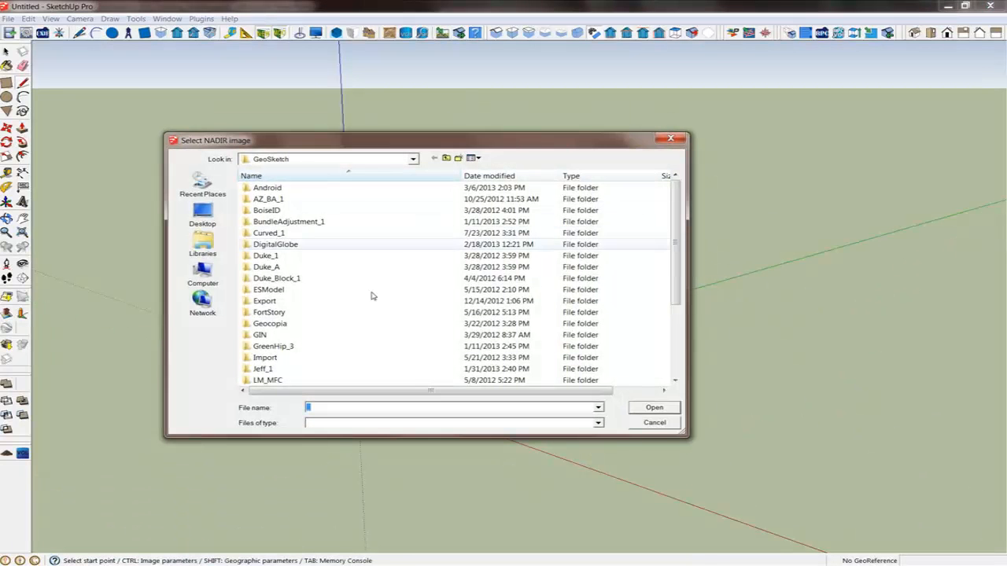
left_click_drag(675, 271, 685, 330)
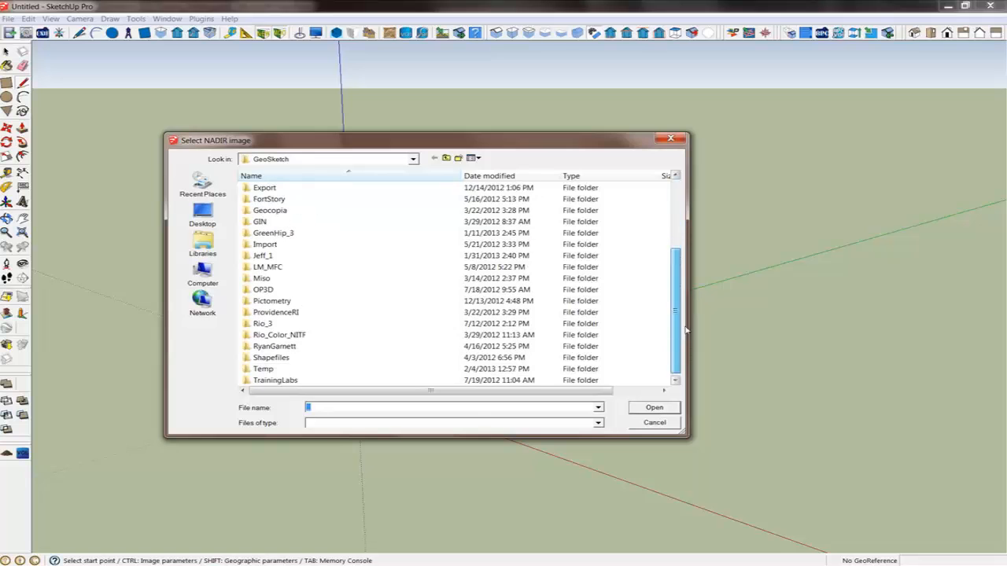
double_click(265, 324)
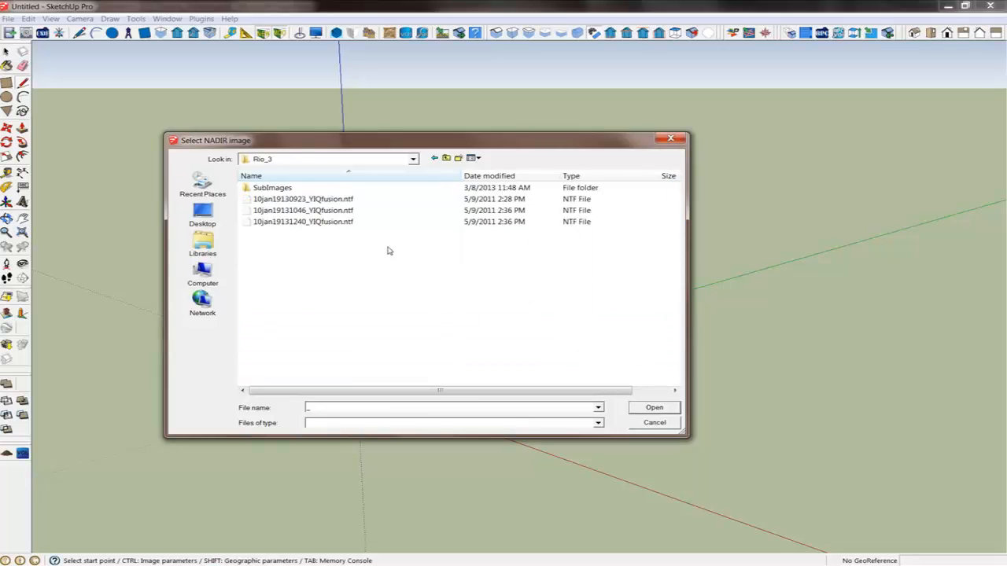
double_click(331, 211)
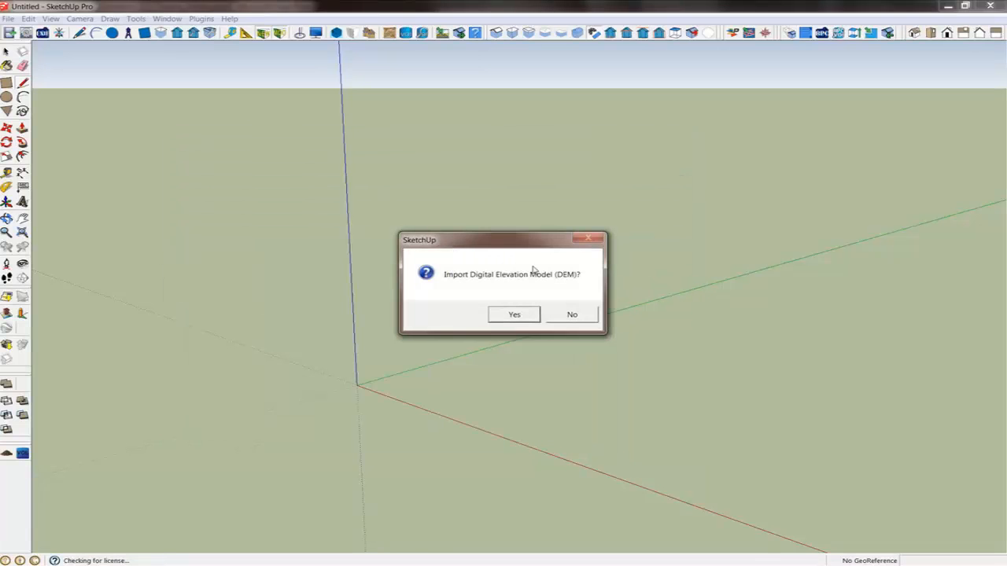
left_click(571, 315)
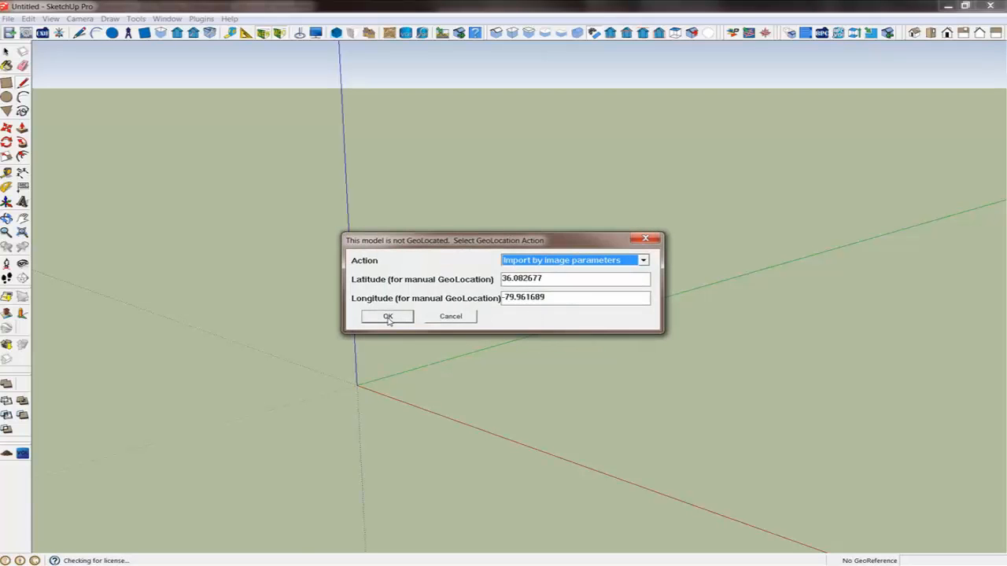
left_click(388, 317)
Set the sub-image width and height in the SubImage parameters and confirm the import
double_click(522, 316)
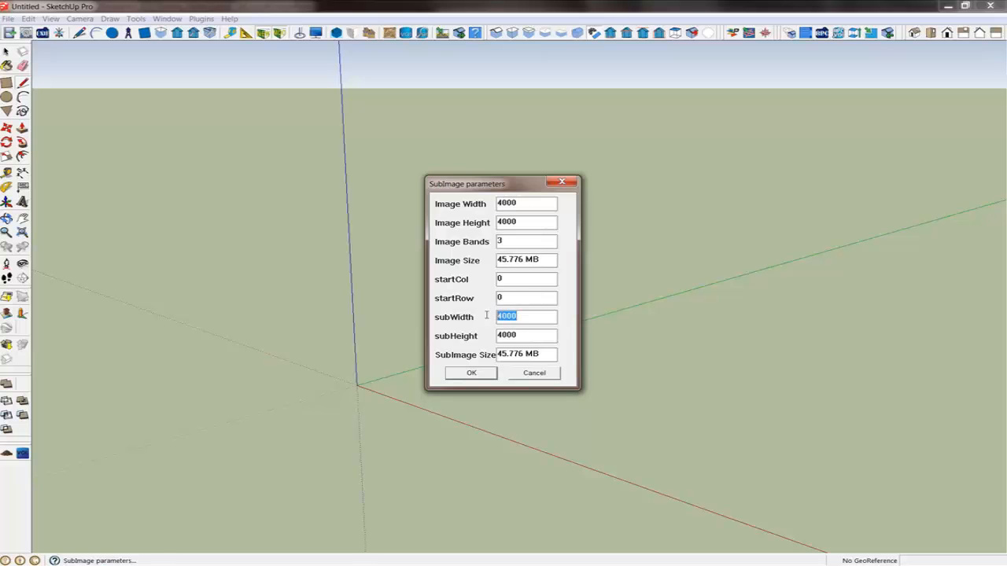
type("102")
left_click_drag(518, 338, 490, 338)
type("10")
left_click(471, 374)
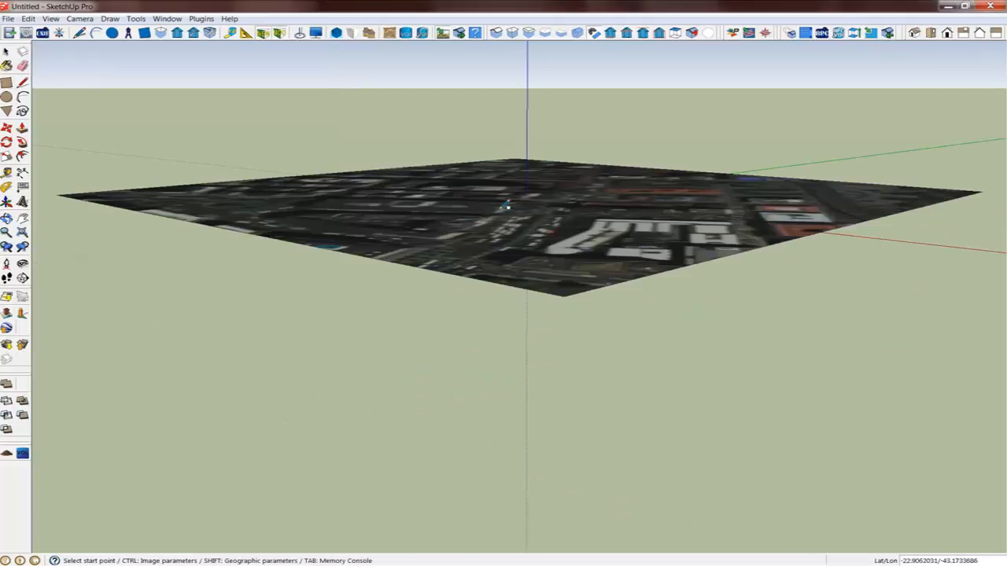
Draw a four-sided volume of interest centred on the block near the image centre and set its height
middle_click_drag(506, 206, 572, 380)
scroll(457, 326, "up", 3)
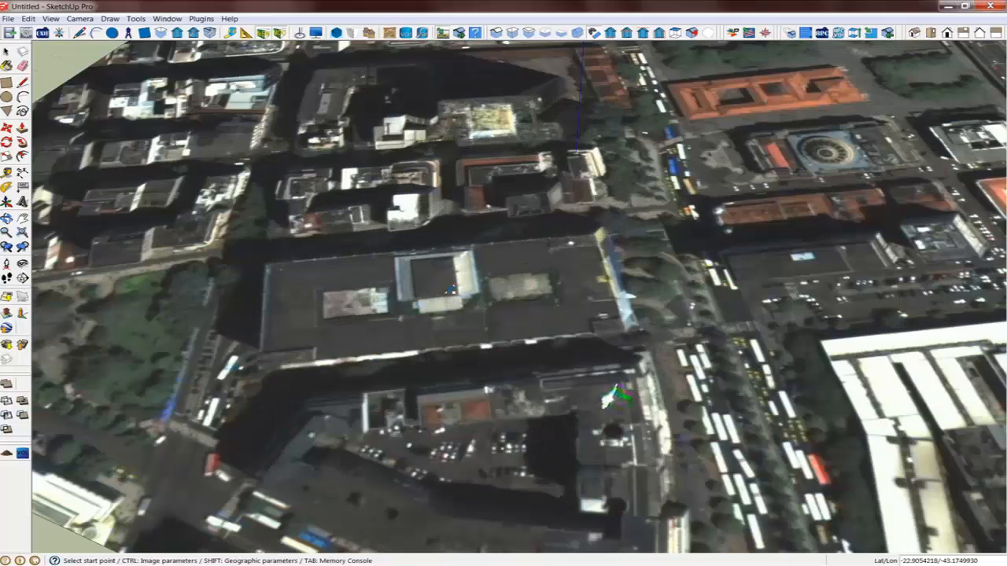
left_click(406, 34)
left_click(445, 290)
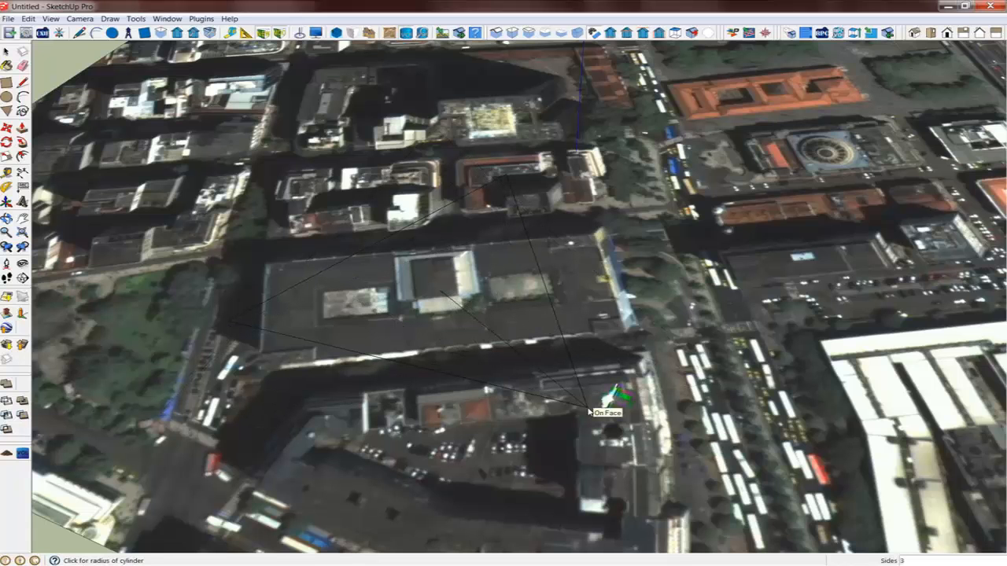
key("Up")
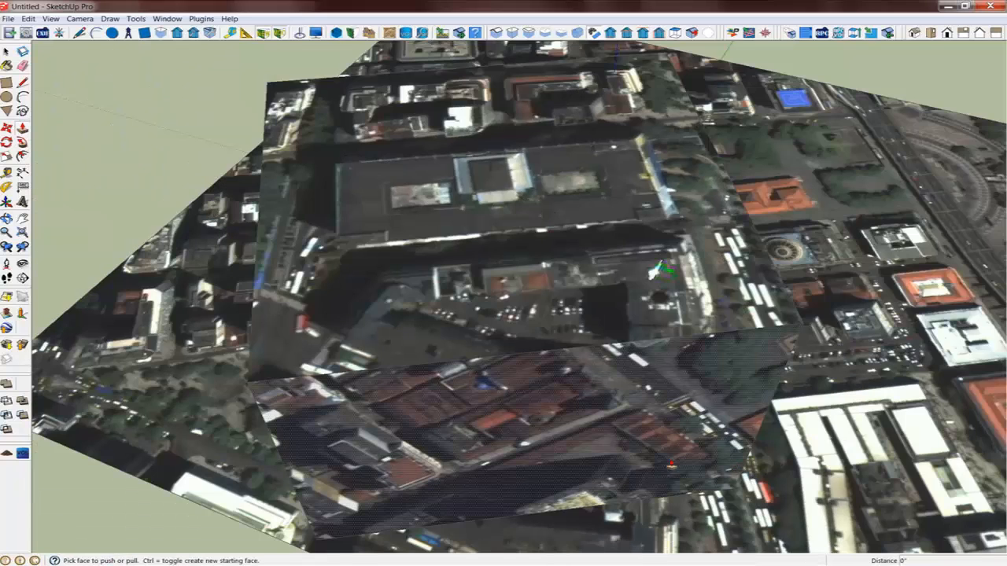
middle_click_drag(671, 468, 643, 372)
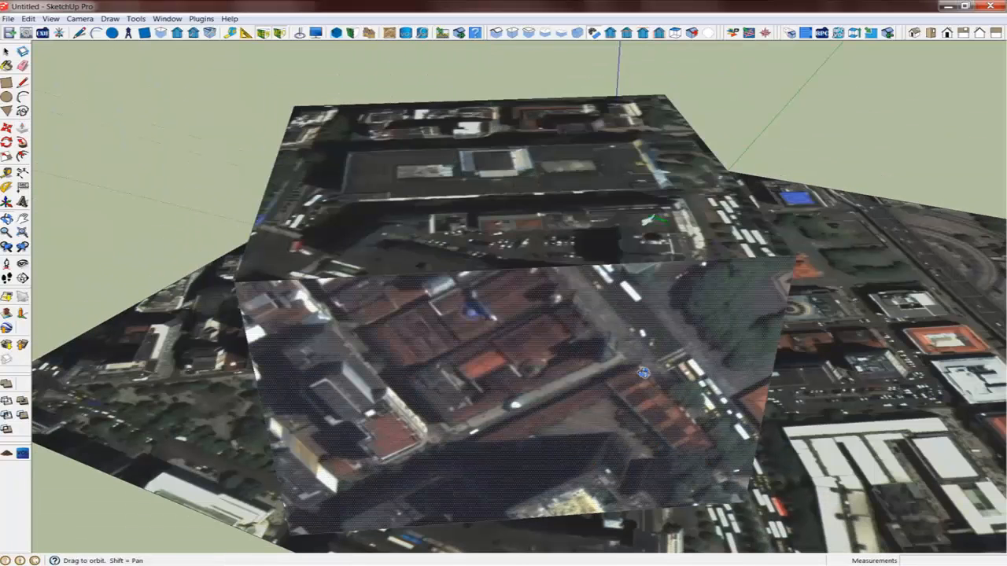
left_click(414, 225)
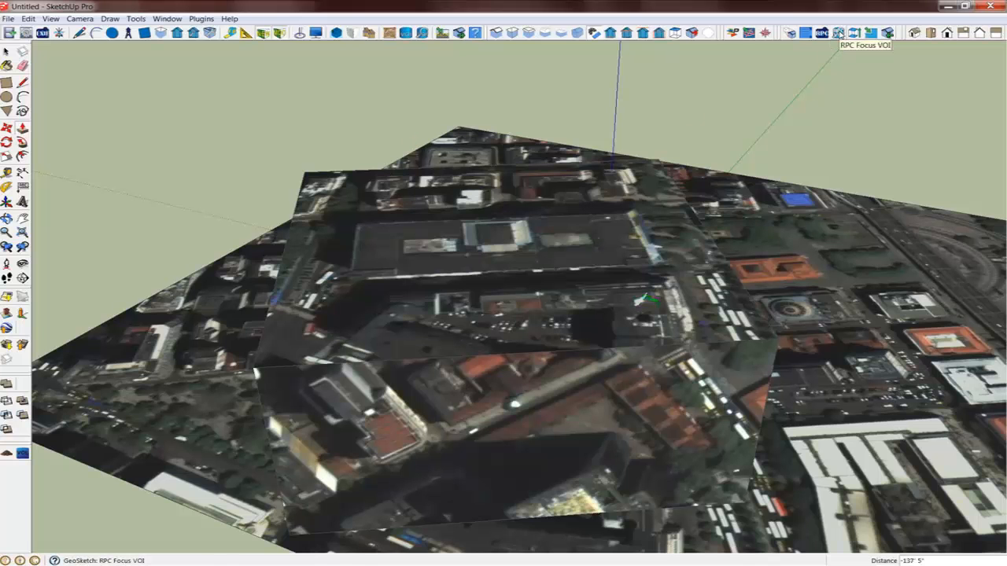
Run RPC Focus VOI with 10jan19131046_YIQfusion.ntf from Rio_3 and accept the listed auxiliary views
left_click(839, 33)
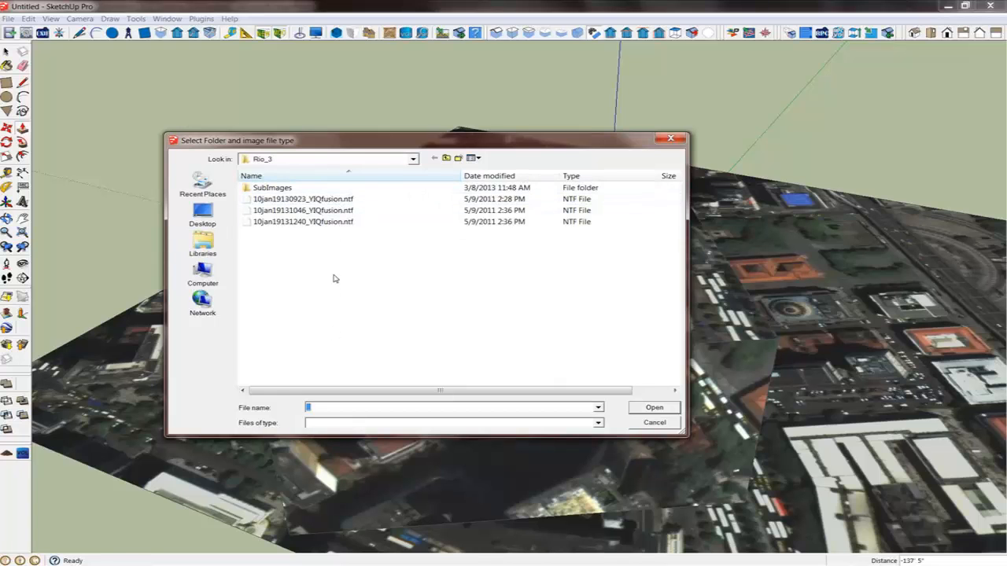
left_click(329, 211)
double_click(329, 210)
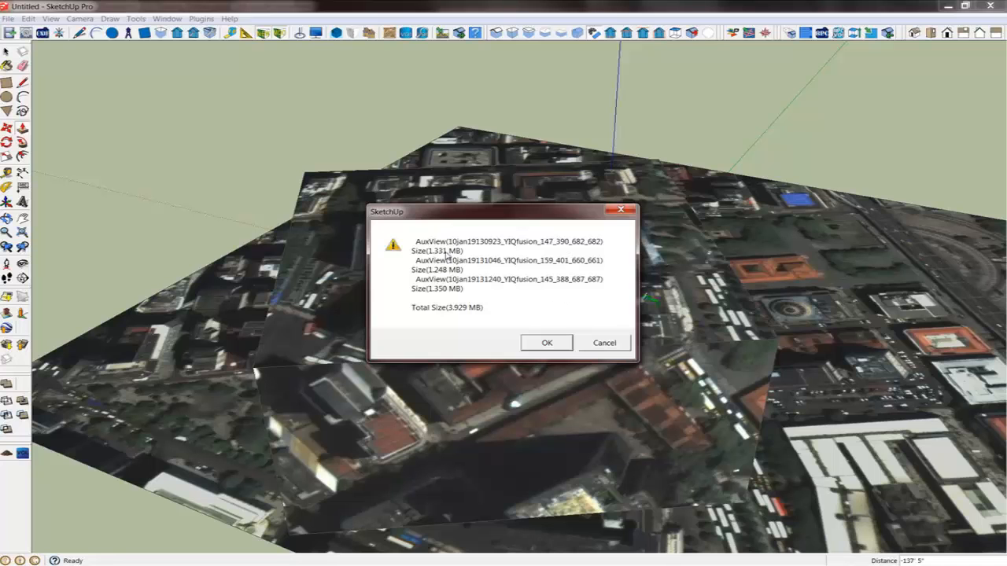
left_click(558, 344)
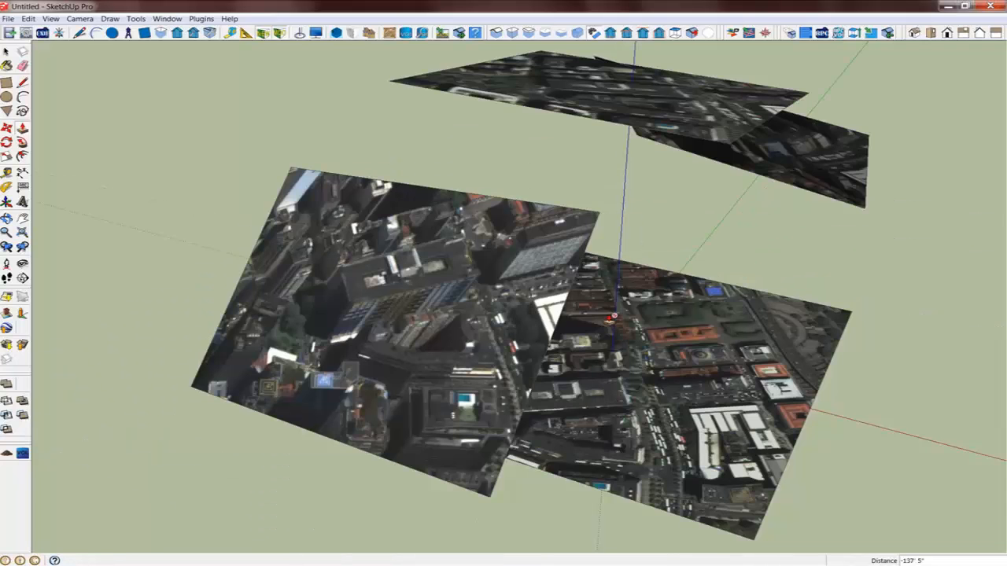
Orbit around the volume to examine the projected auxiliary views
middle_click_drag(784, 325, 810, 323)
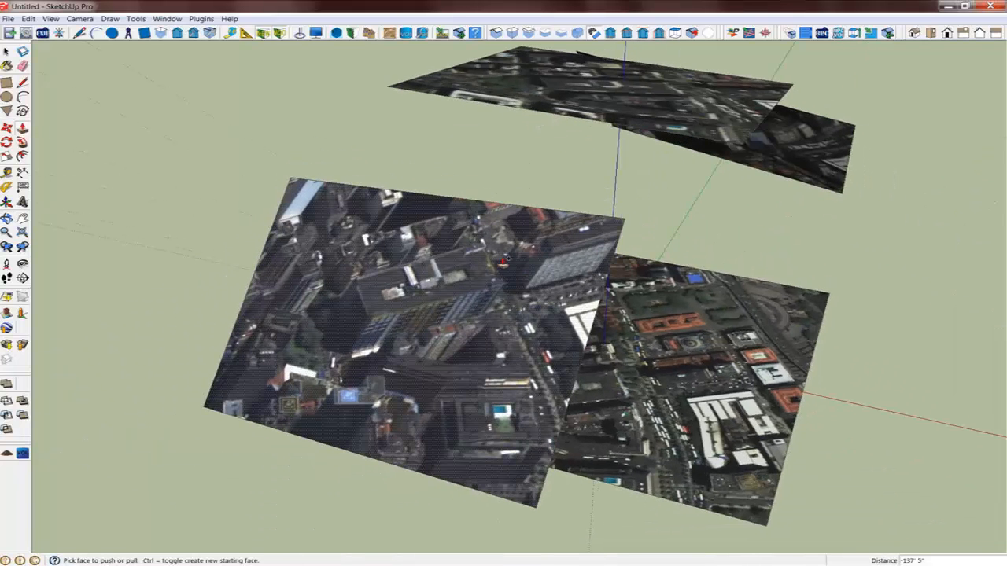
middle_click_drag(464, 290, 522, 322)
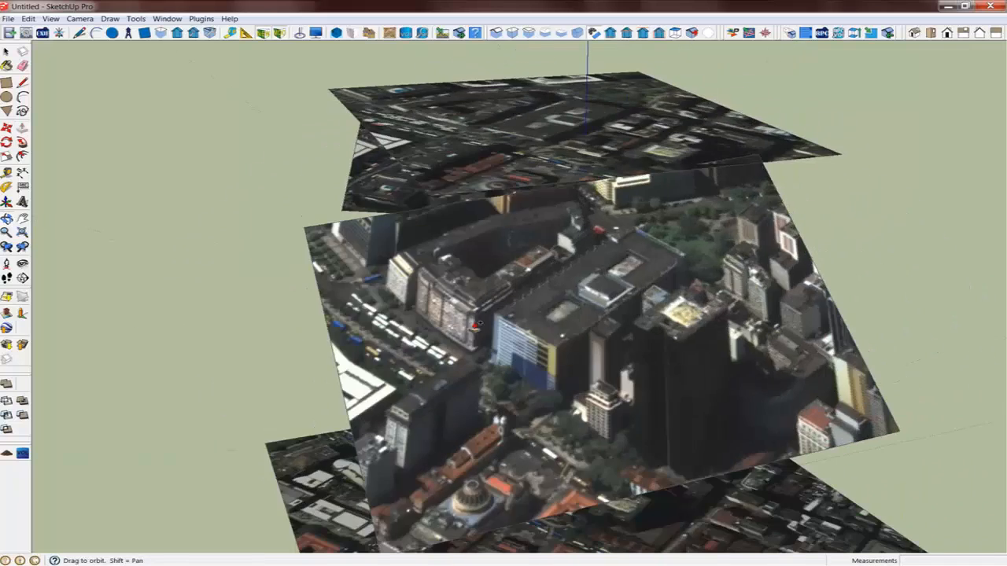
middle_click_drag(612, 299, 587, 228)
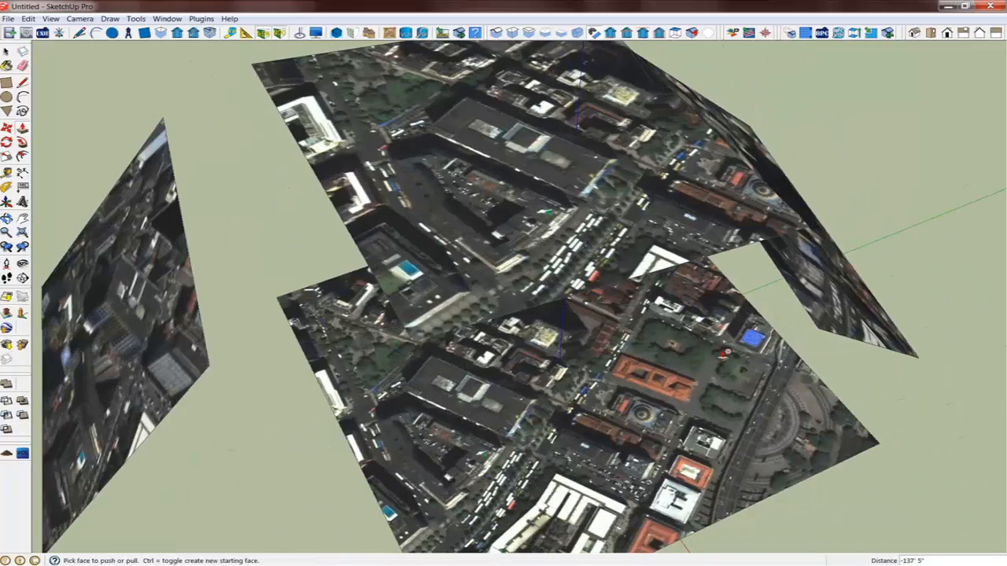
Open the recent file Sectors_North.skp without saving the untitled model
left_click(7, 18)
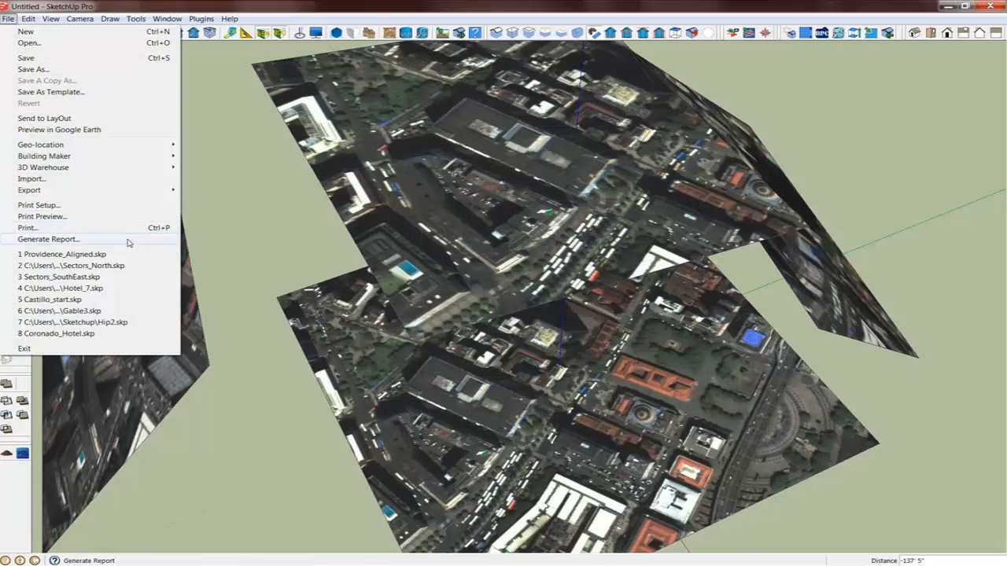
left_click(102, 266)
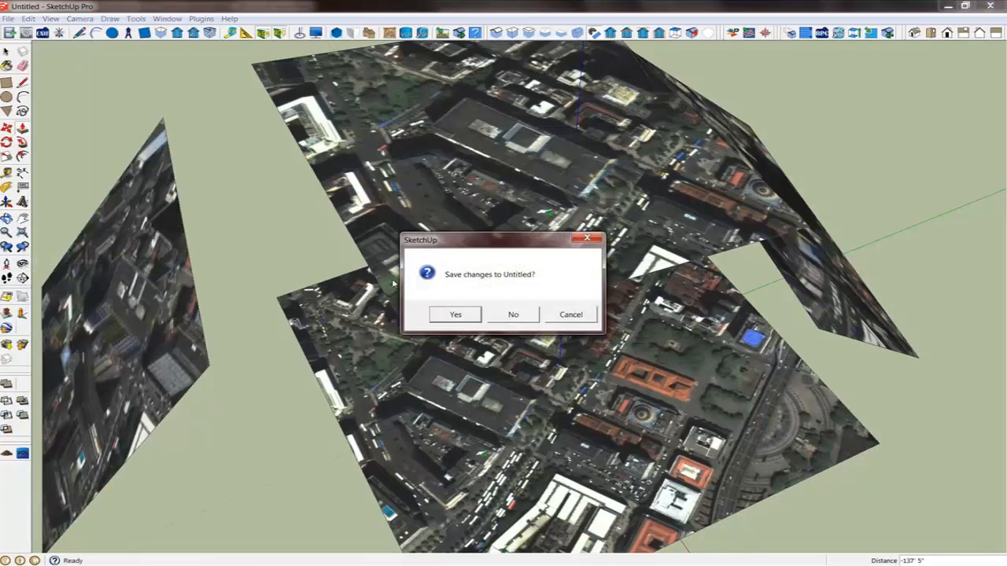
left_click(517, 319)
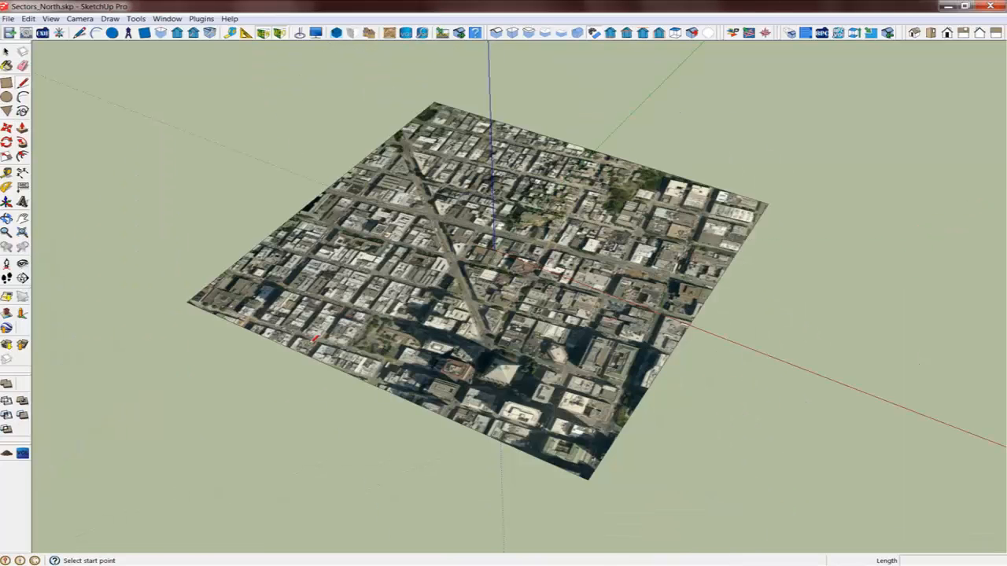
Draw a four-sided volume of interest around the building block near the image centre and pull up its height
middle_click_drag(414, 352, 270, 330)
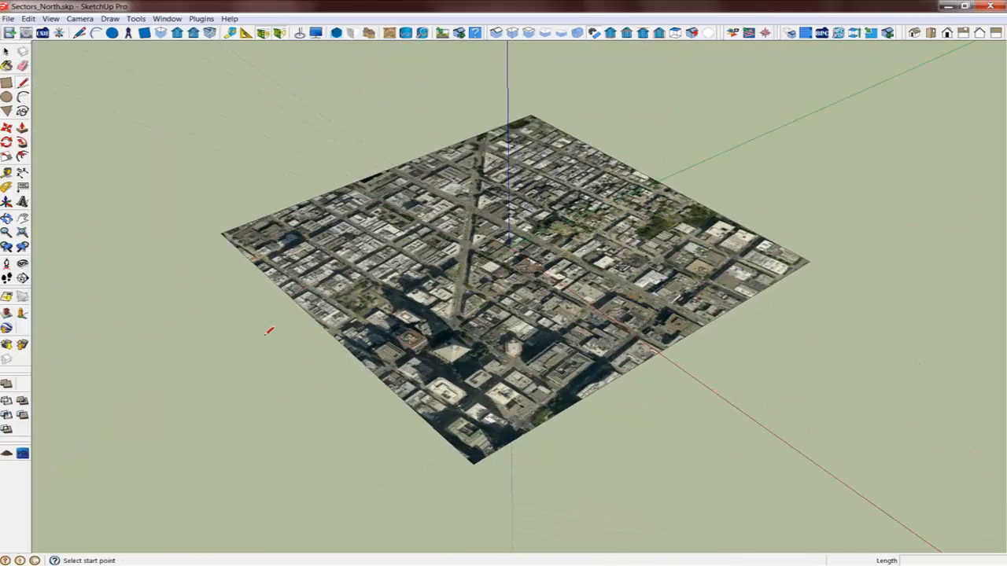
mouse_move(460, 382)
middle_mouse_down()
mouse_move(397, 391)
mouse_move(404, 372)
mouse_move(643, 366)
middle_mouse_up()
key("l")
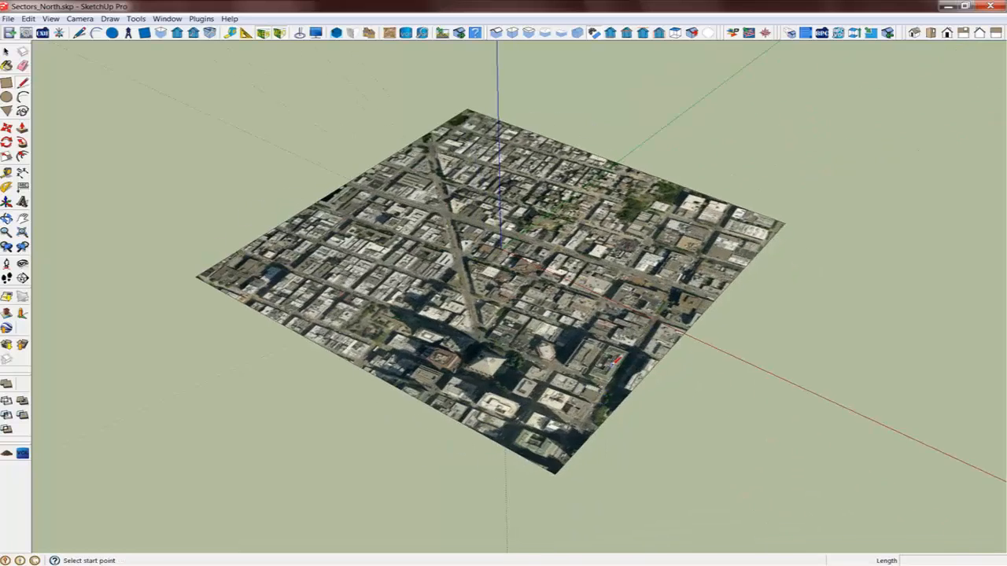
scroll(620, 358, "up", 5)
scroll(620, 358, "up", 1)
left_click(421, 32)
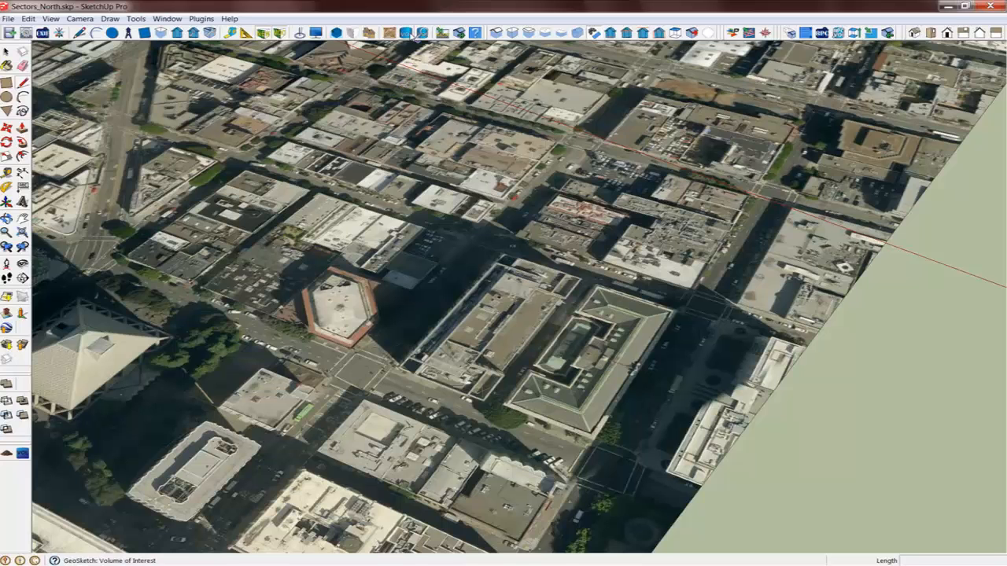
left_click(499, 320)
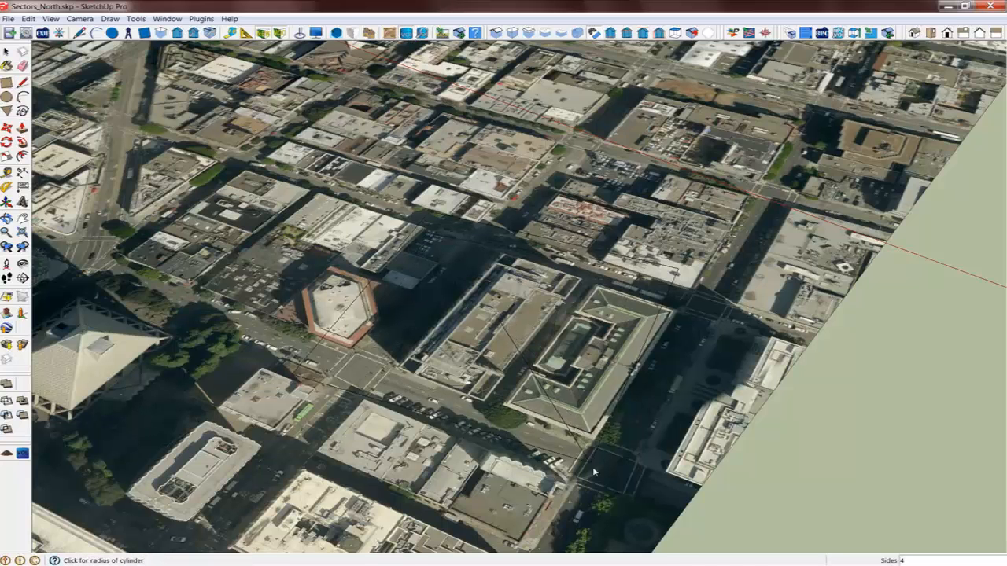
left_click(604, 493)
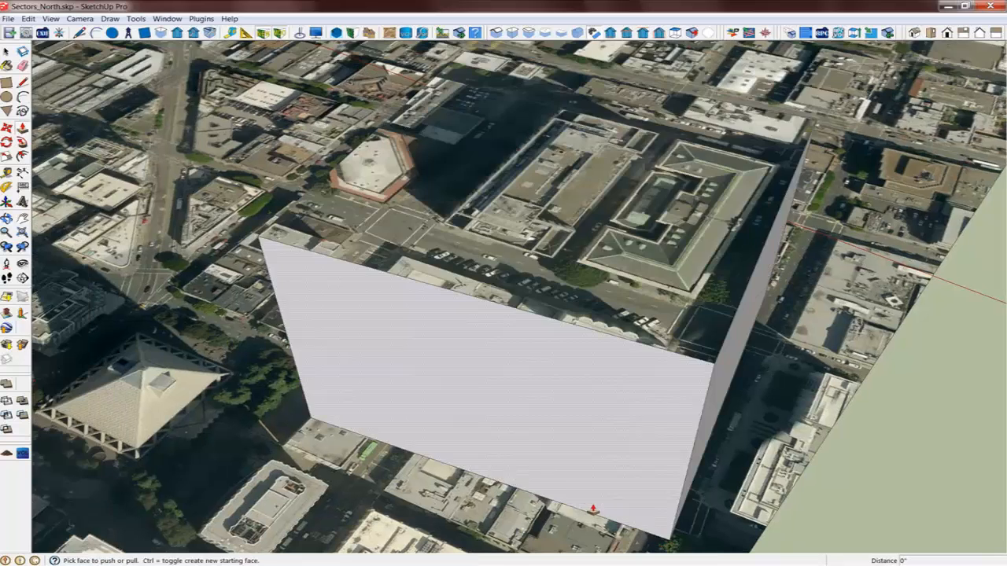
middle_click_drag(596, 493, 555, 245)
left_click_drag(552, 213, 547, 293)
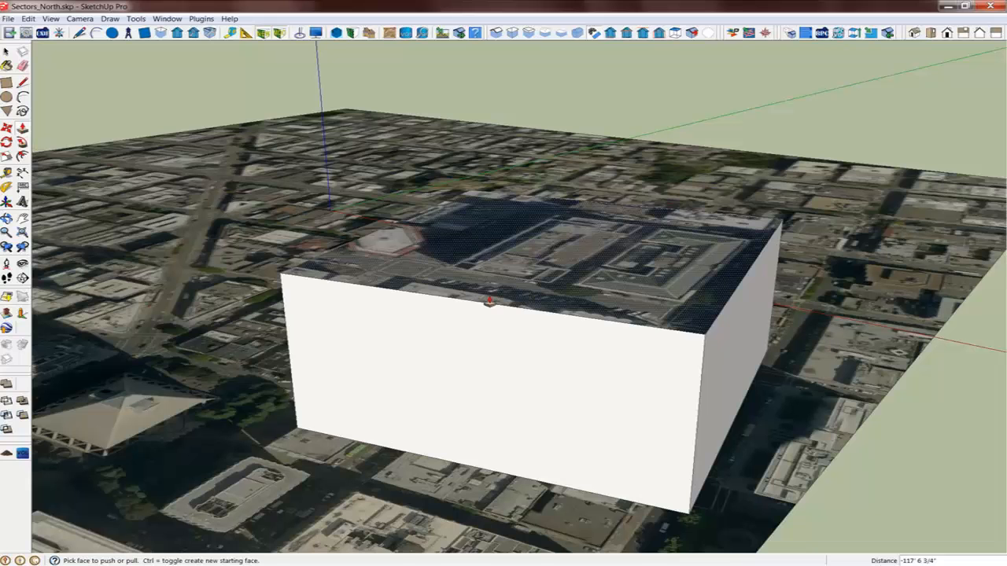
Start the Pictometry shapefile loader and open CANSANF12_SubWHS_polygons_NOB.shp from Pictometry > CASANF12-SUB-WHS > Image Polygon Shape Files
scroll(490, 302, "down", 1)
left_click(763, 32)
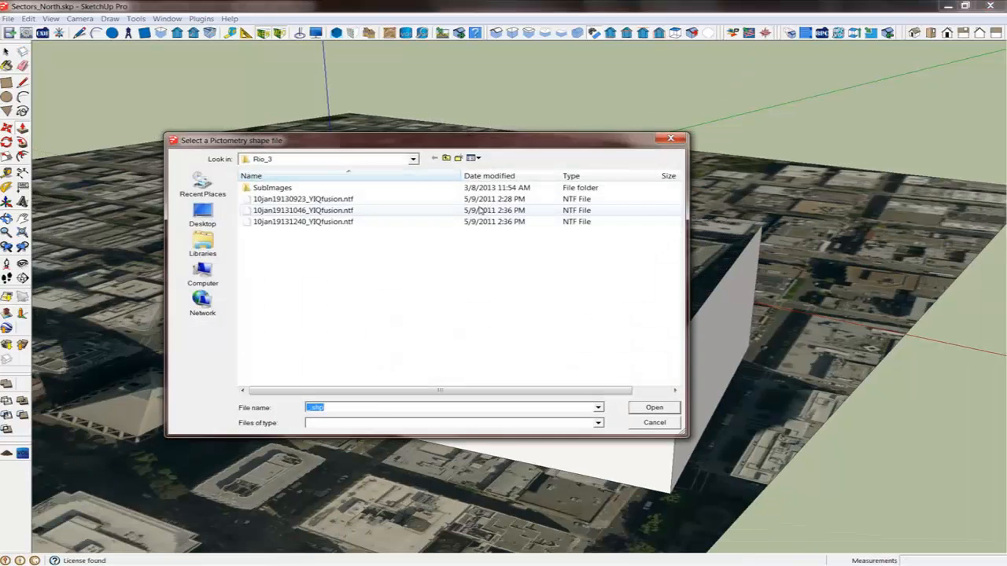
left_click(446, 158)
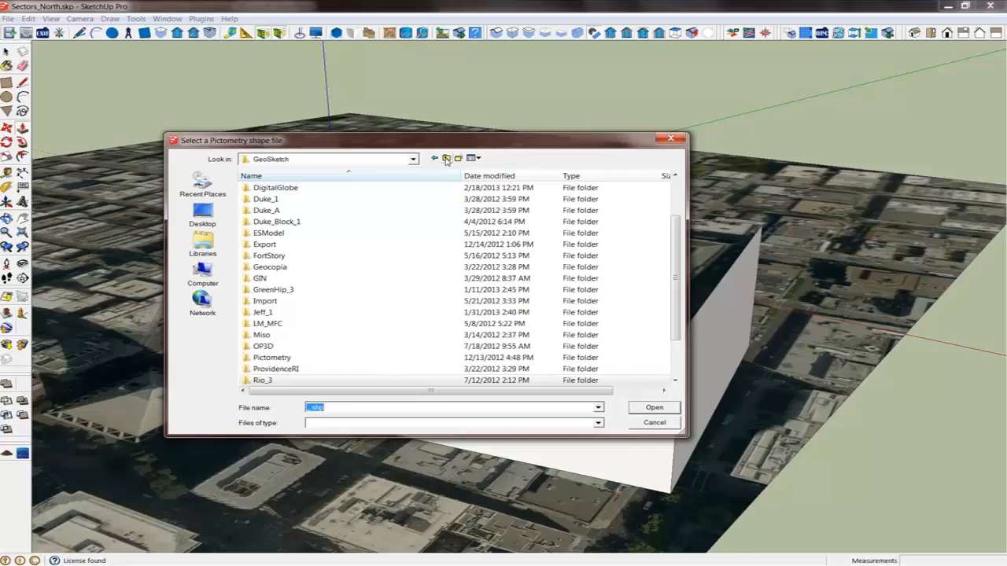
double_click(276, 357)
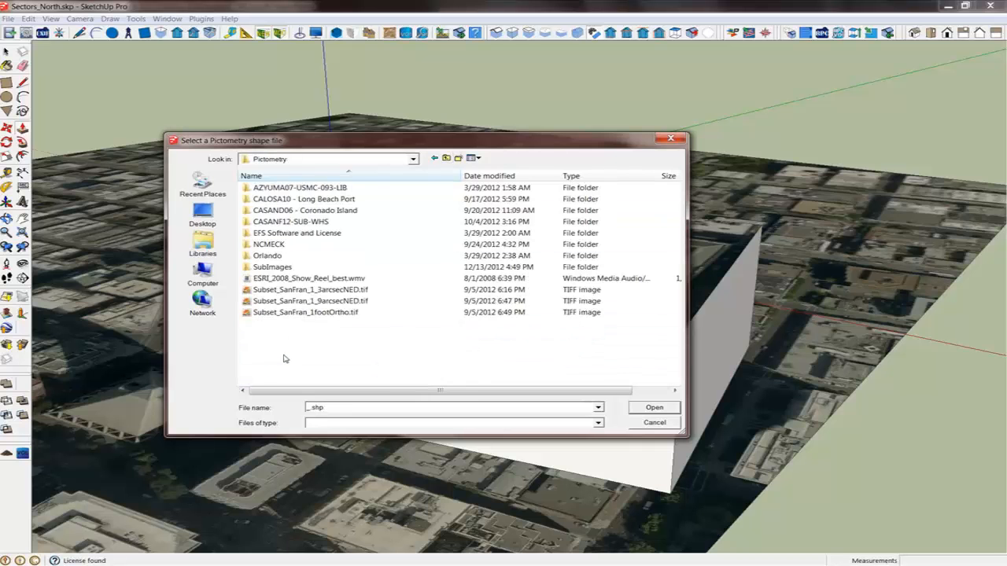
double_click(325, 222)
double_click(324, 233)
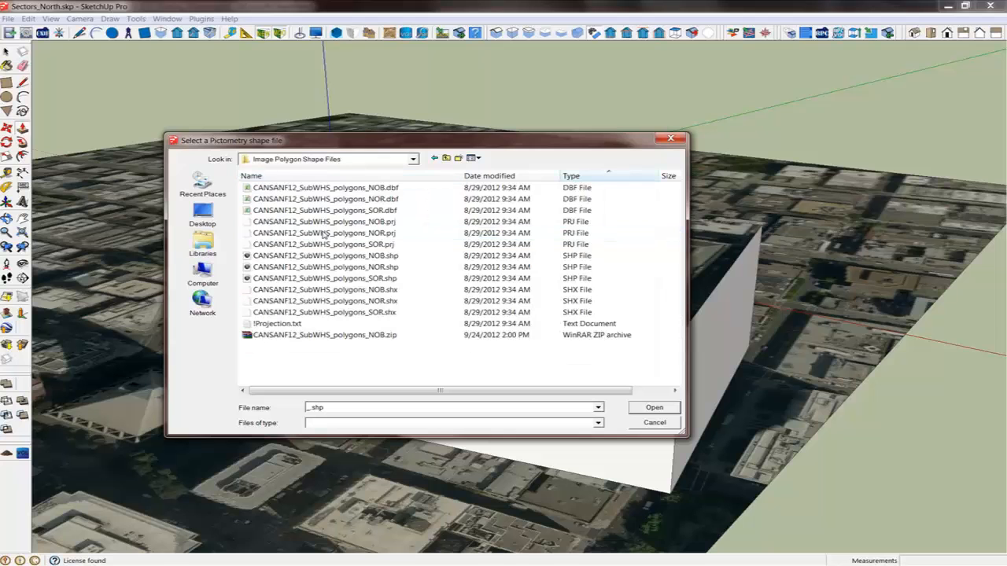
double_click(392, 257)
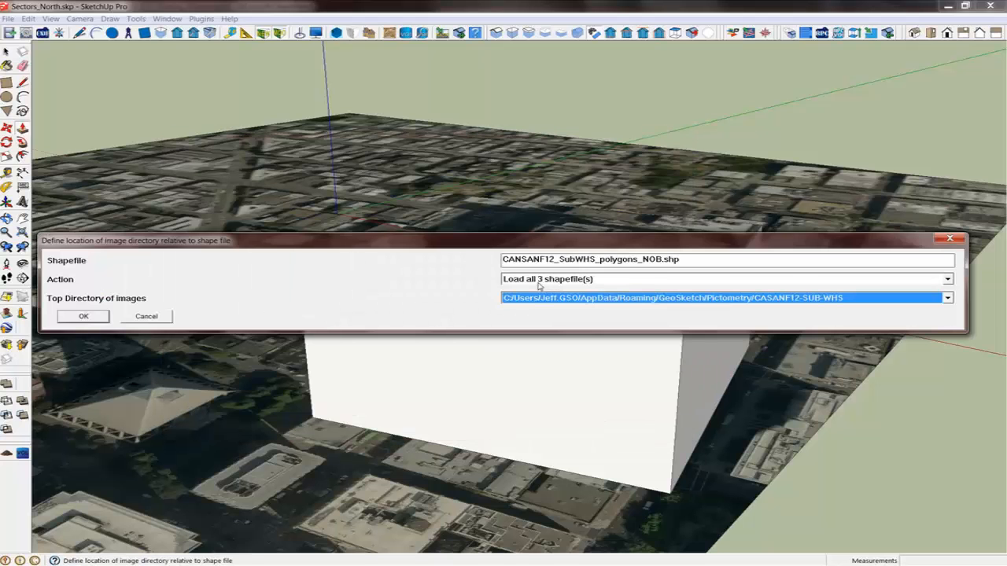
Load all 3 shapefiles from the CASANF12-SUB-WHS image directory with default camera calculation and footprint display options
left_click(88, 317)
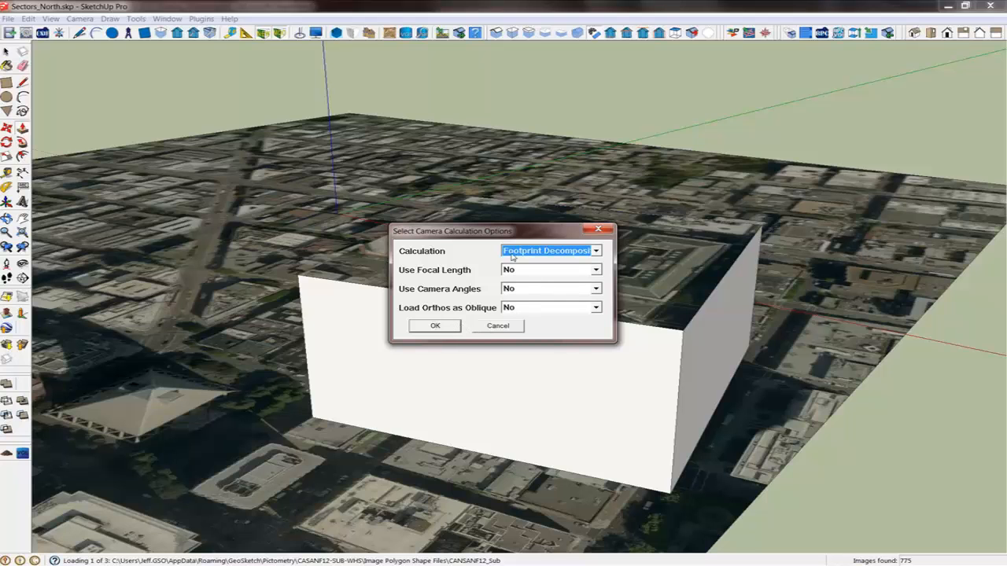
left_click(442, 326)
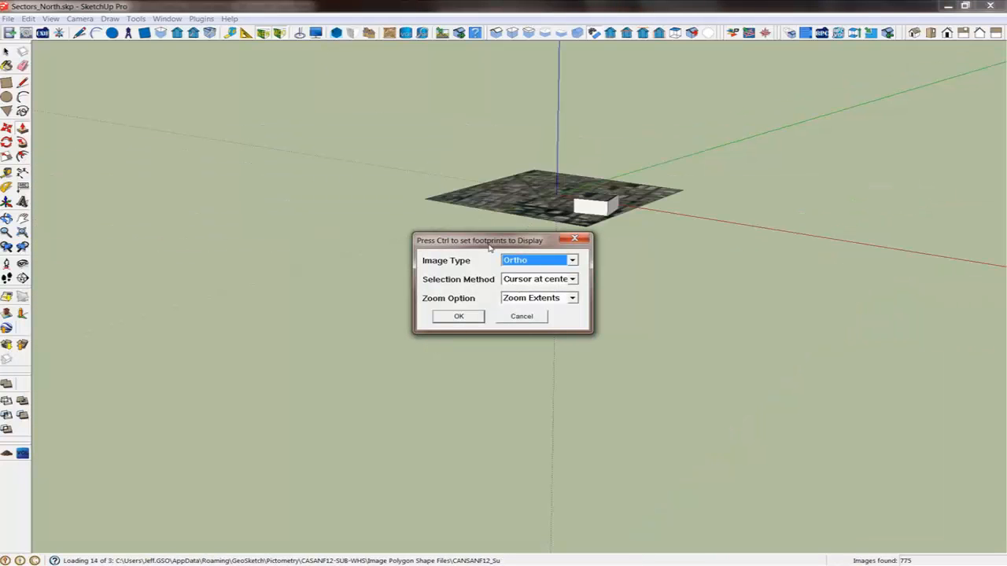
left_click(523, 316)
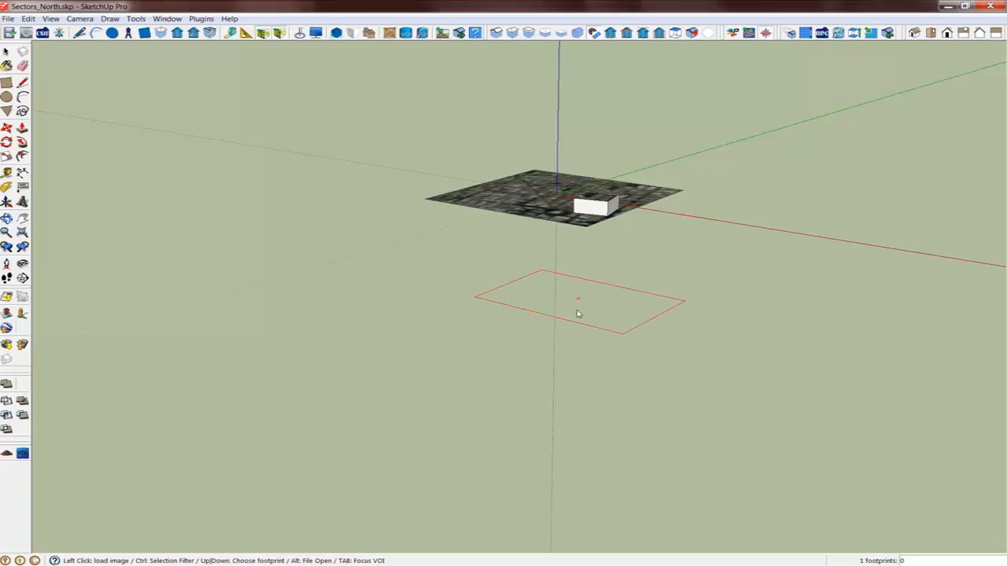
Load the footprint's images into a new model with 1 ortho and 2 oblique images per direction, without saving Sectors_North.skp
left_click(573, 296)
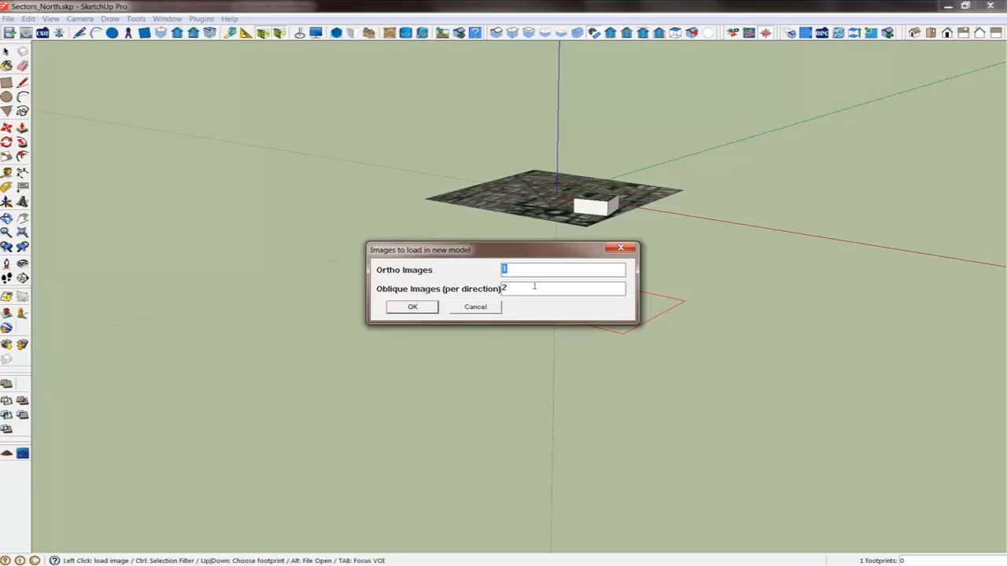
left_click(412, 307)
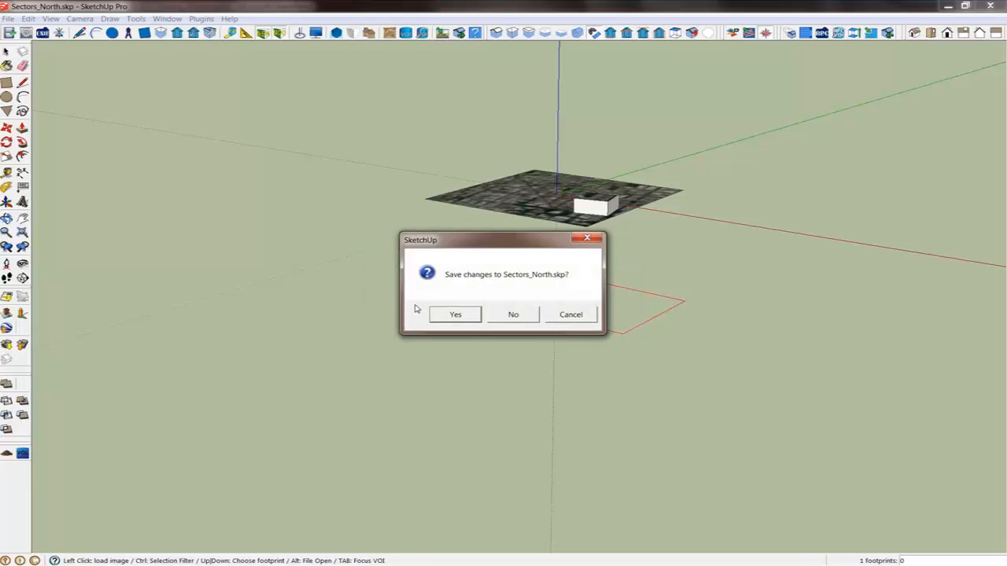
left_click(513, 314)
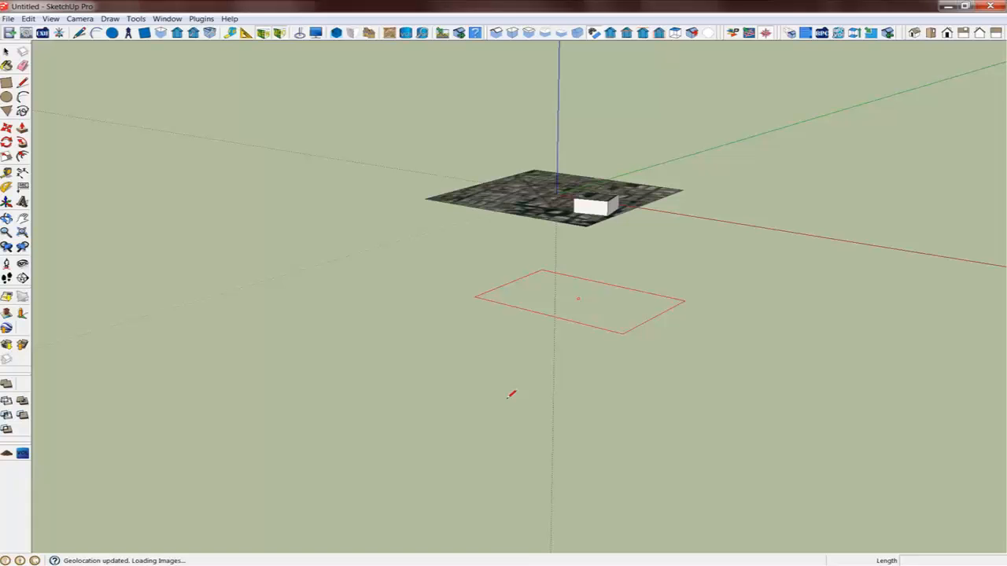
Orbit and zoom around the new model to examine the loaded ortho and oblique image planes
mouse_move(475, 371)
middle_mouse_down()
mouse_move(503, 472)
mouse_move(602, 495)
mouse_move(621, 473)
middle_mouse_up()
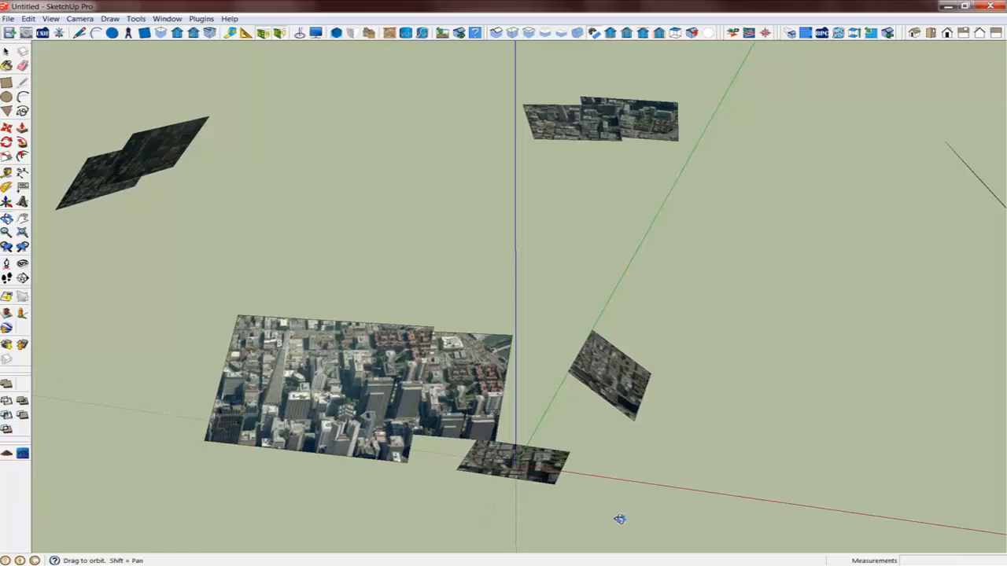
middle_click_drag(650, 504, 526, 446)
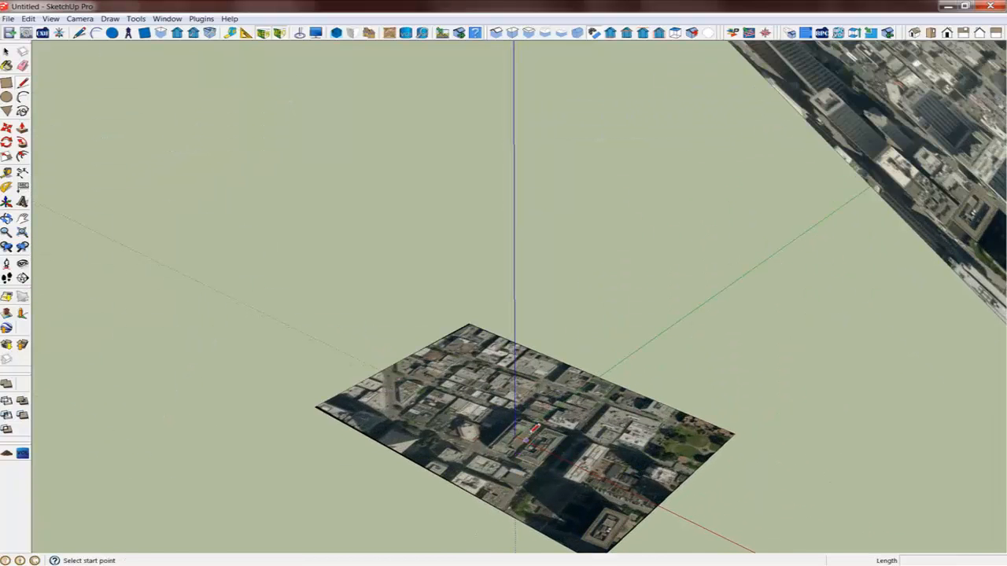
scroll(471, 425, "down", 3)
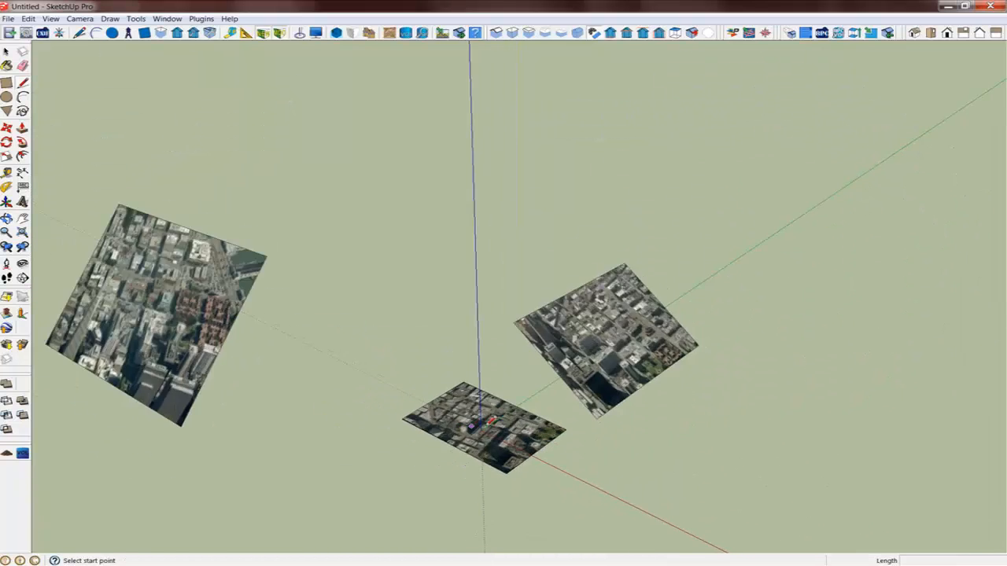
scroll(475, 425, "down", 3)
middle_click_drag(482, 417, 645, 474)
scroll(425, 374, "up", 4)
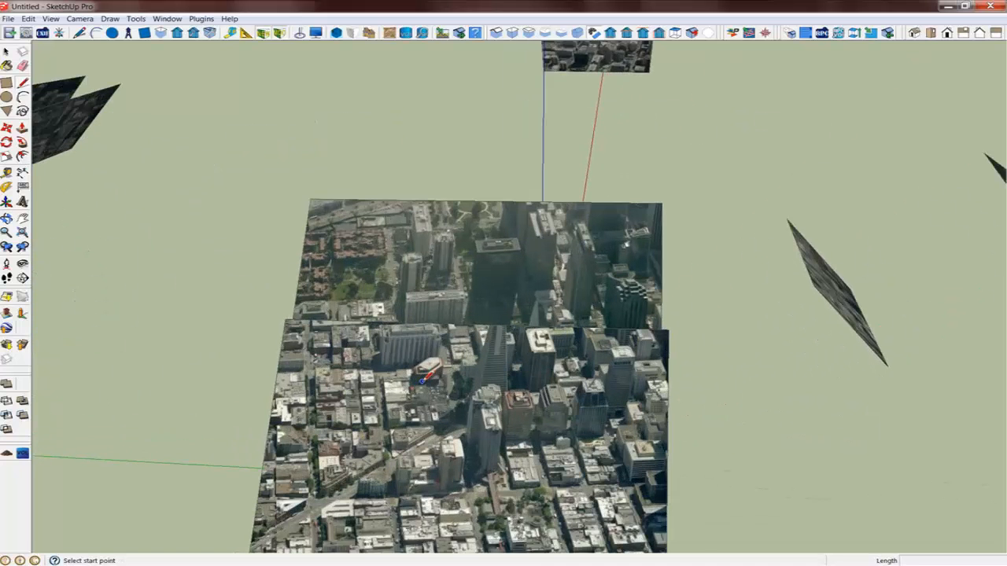
middle_click_drag(425, 371, 414, 383)
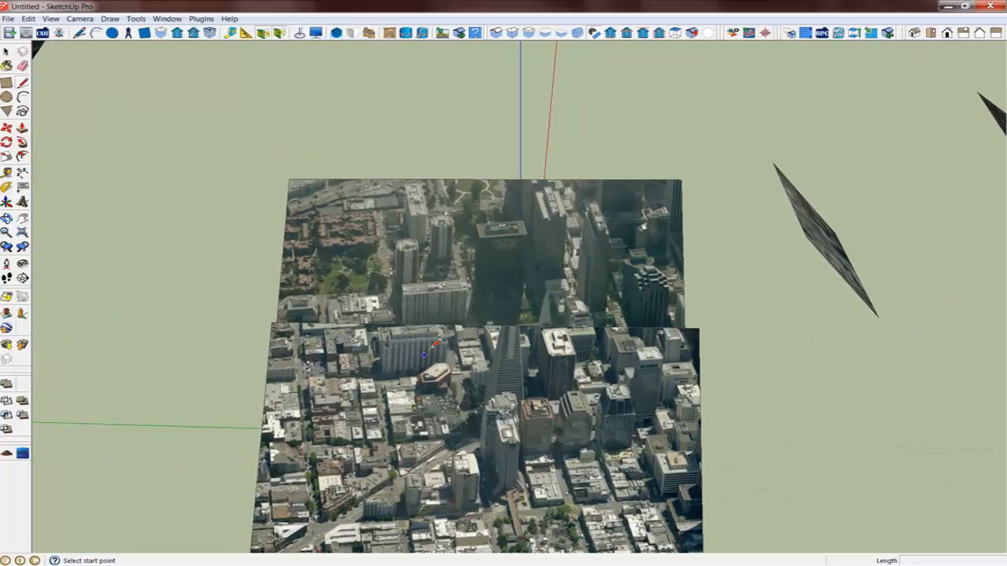
scroll(431, 329, "up", 2)
scroll(424, 326, "down", 4)
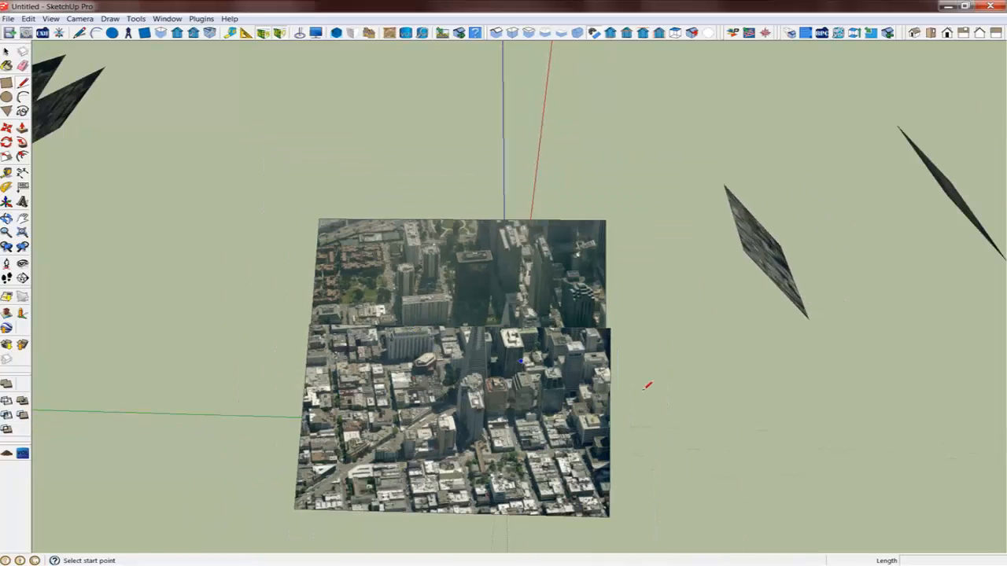
key("space")
Delete the auxiliary view CASANF008011NeighObliq3622E_120518 using its GeoSketch AuxView options
right_click(599, 480)
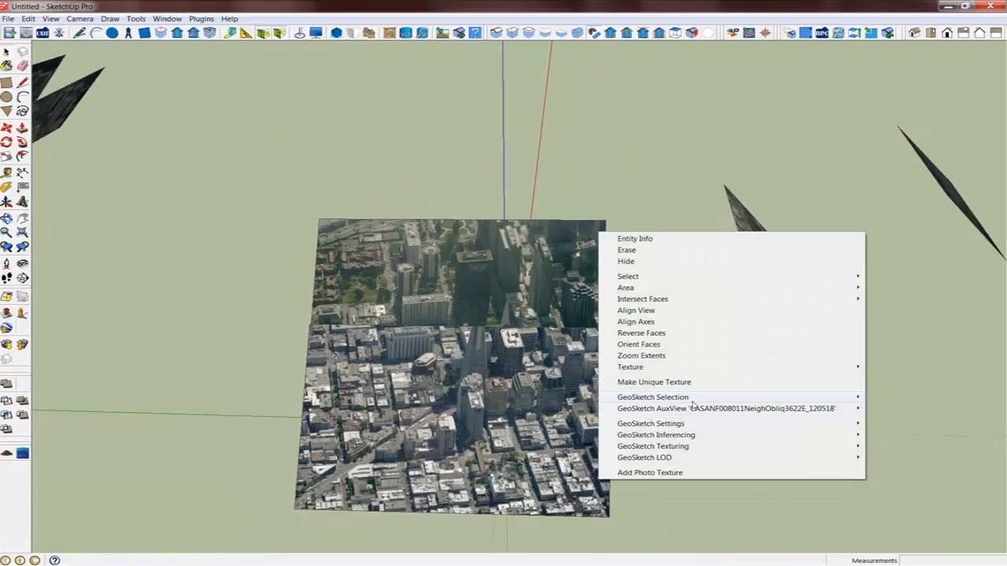
mouse_move(702, 409)
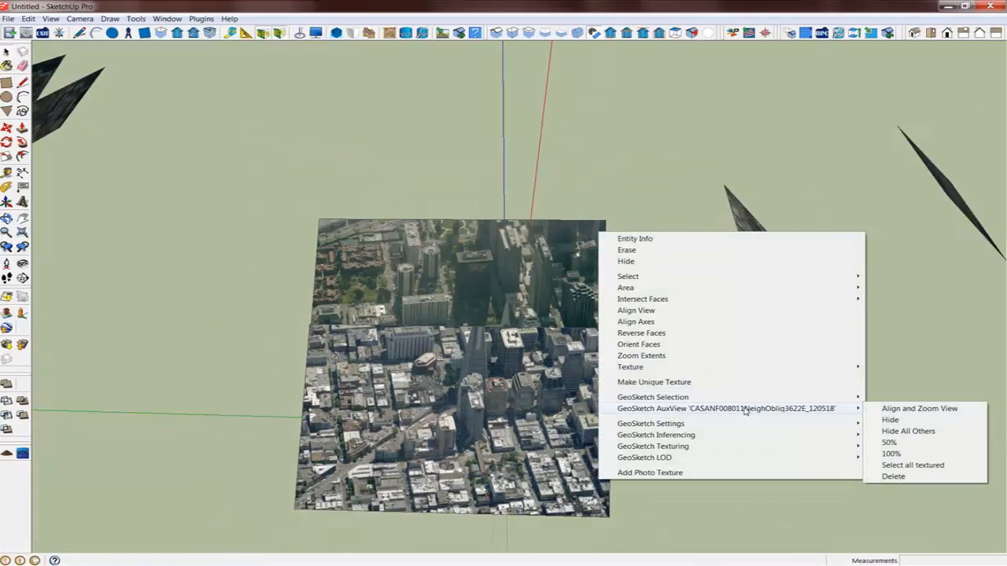
left_click(893, 476)
Orbit and zoom out to review the image planes around the model origin
left_click(499, 319)
scroll(423, 337, "up", 6)
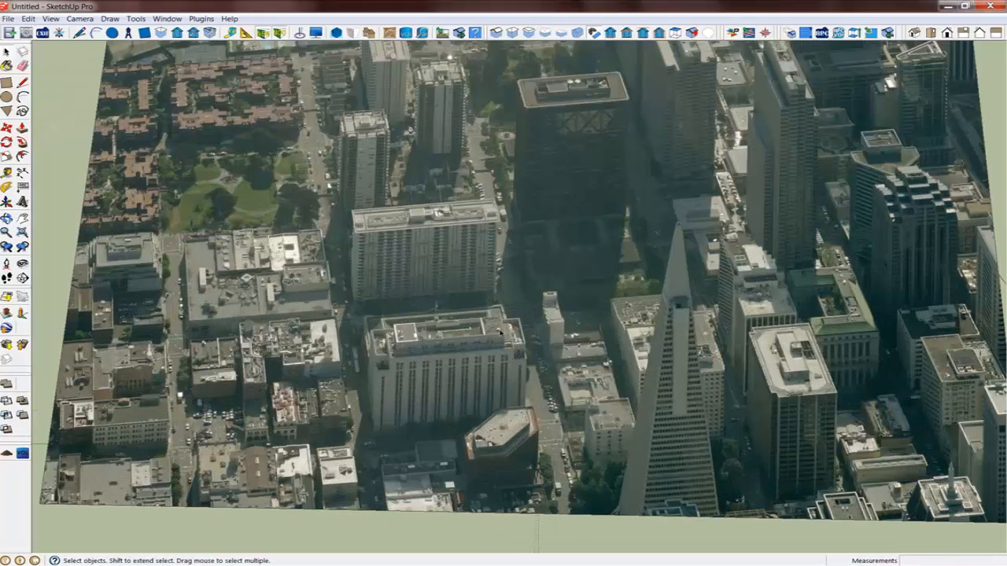
scroll(509, 366, "down", 5)
mouse_move(510, 366)
middle_mouse_down()
mouse_move(600, 392)
mouse_move(348, 420)
mouse_move(458, 422)
mouse_move(347, 415)
middle_mouse_up()
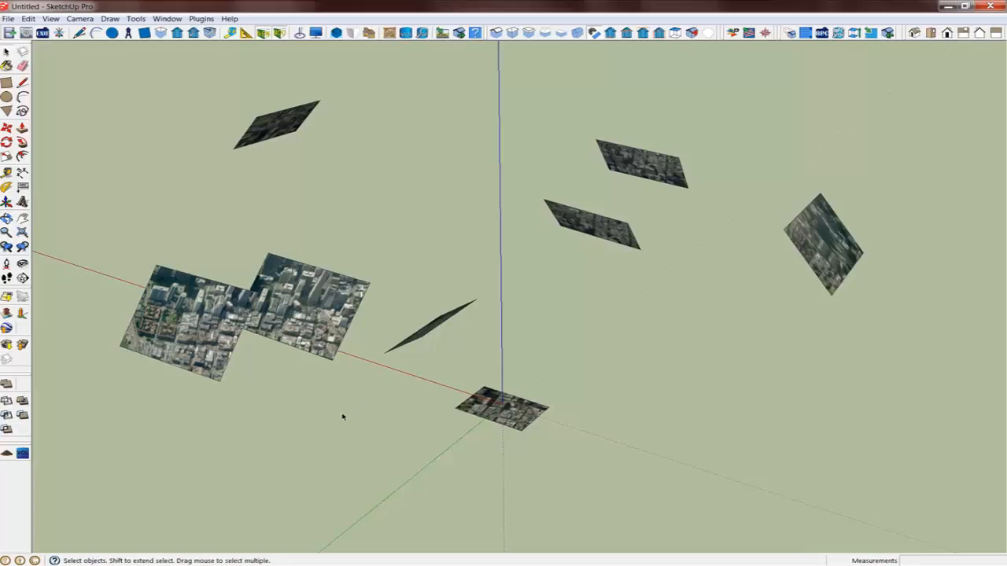
mouse_move(616, 422)
middle_mouse_down()
mouse_move(495, 422)
mouse_move(452, 443)
middle_mouse_up()
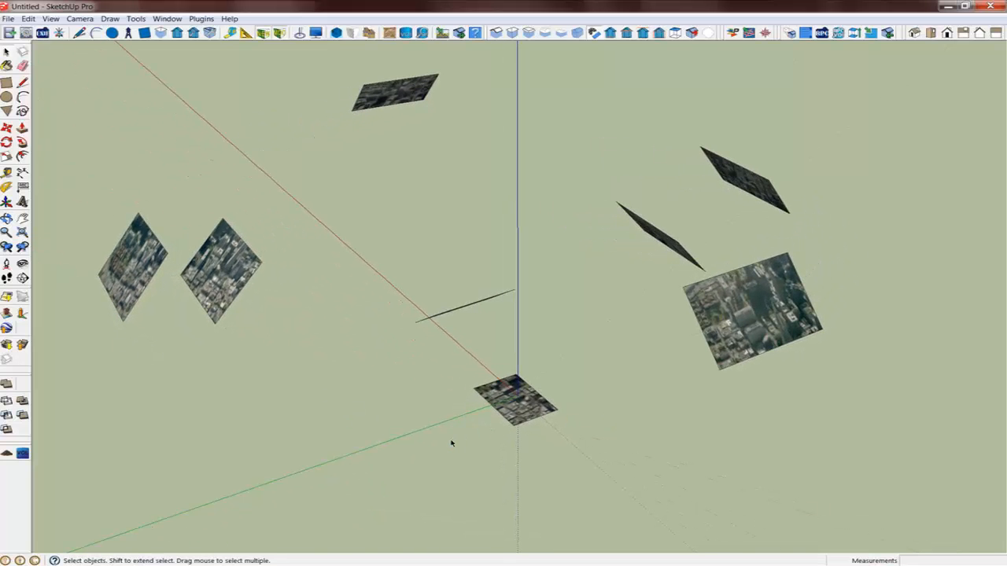